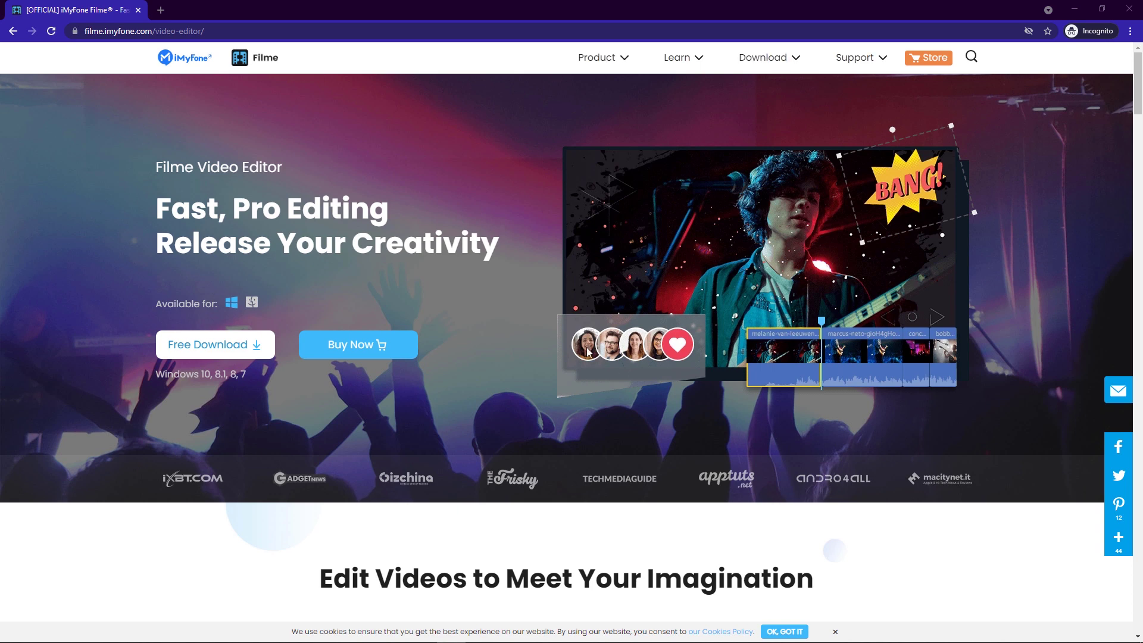
Open iMyFone Filme to its start screen listing Editing Mode, Auto Create, Slides to Video and recorders
mouse_move(583, 59)
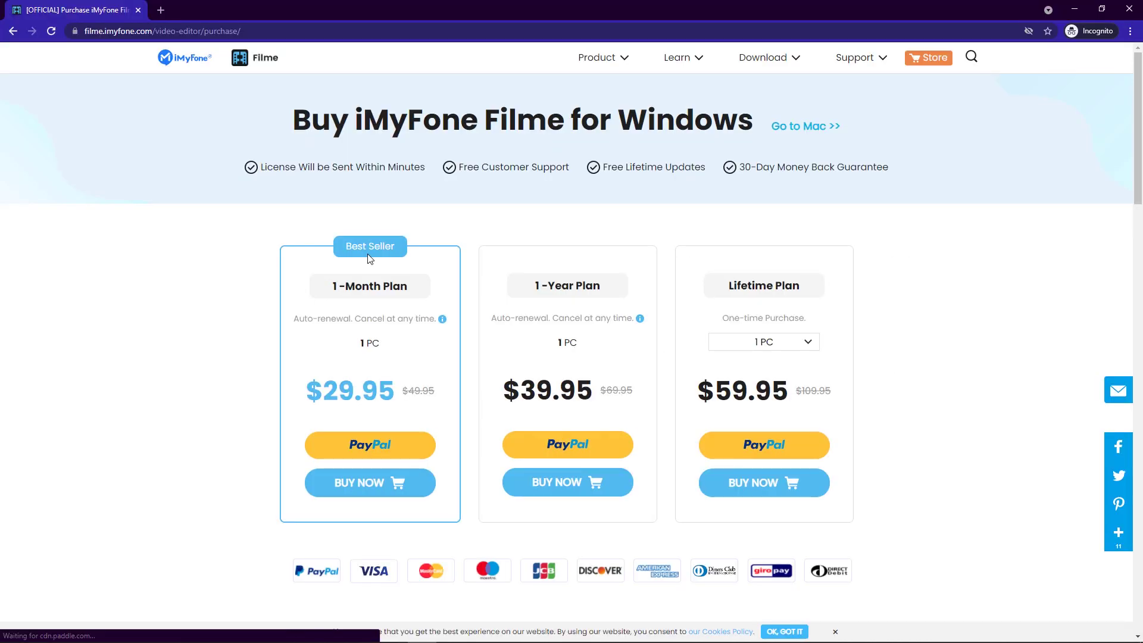
scroll(388, 308, down, 1)
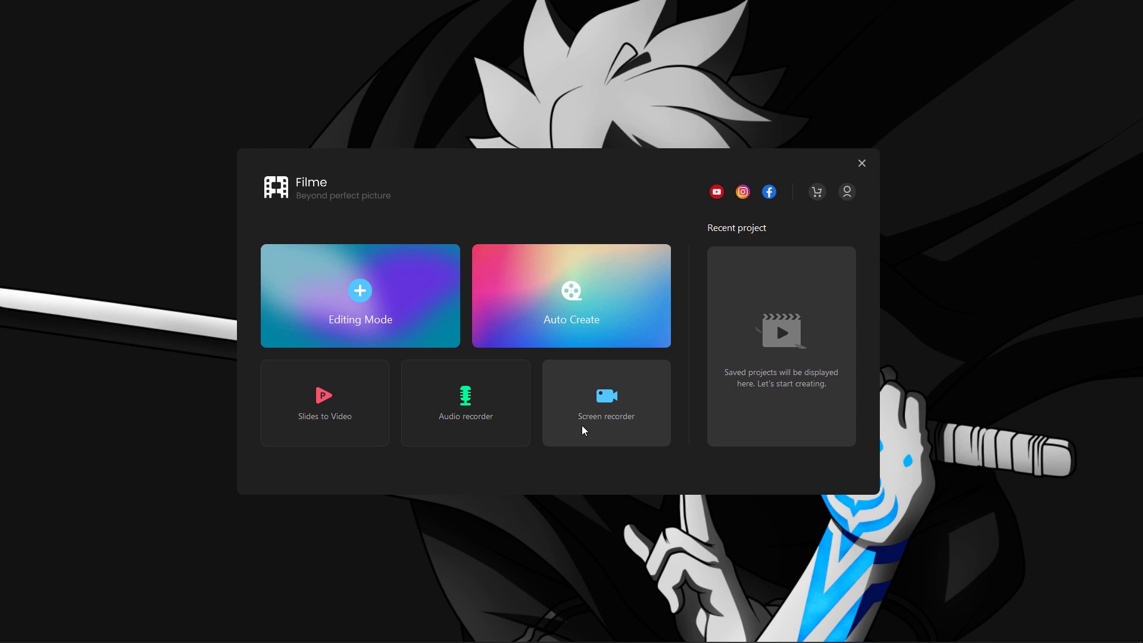
Start an Auto Create project with the aerial city video and reach the Christmas template preview
drag(633, 215, 647, 214)
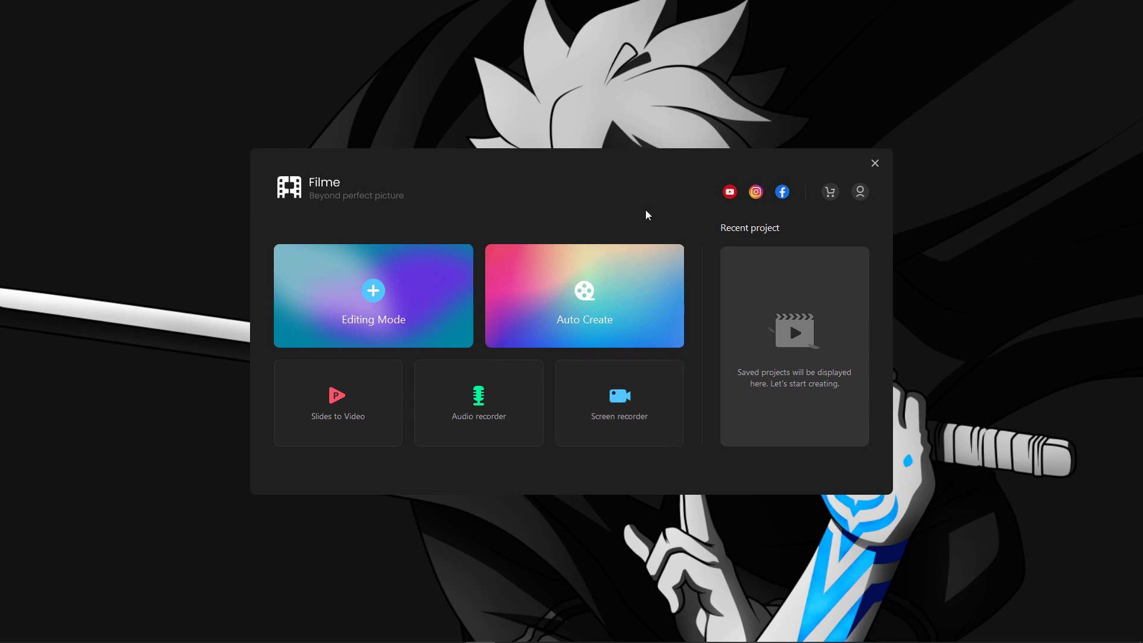
click(648, 269)
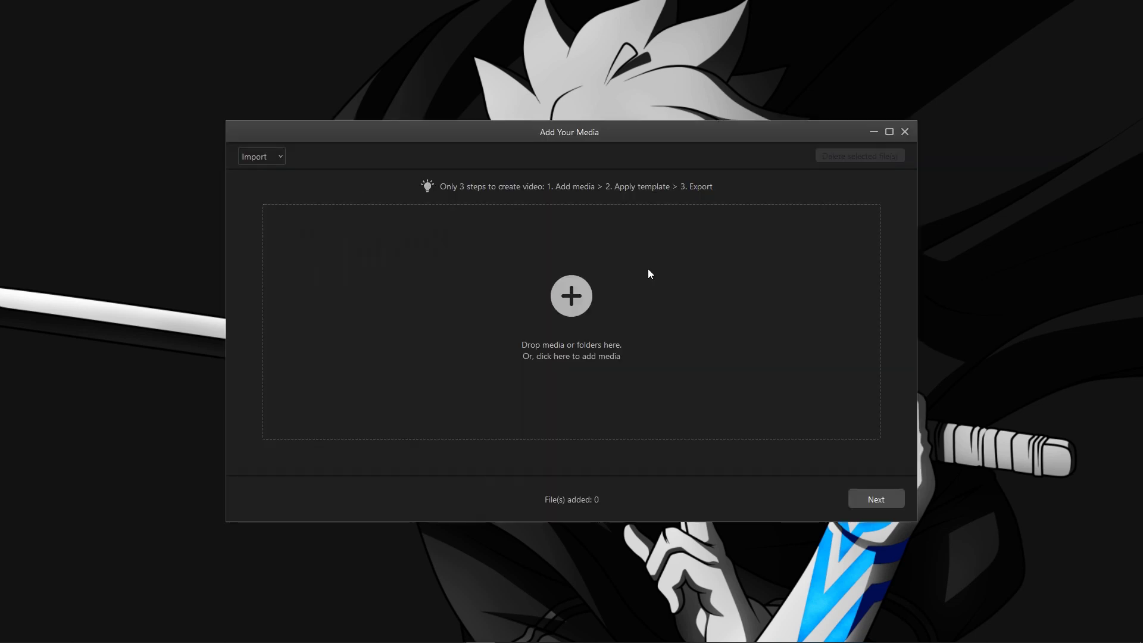
click(590, 276)
double_click(526, 286)
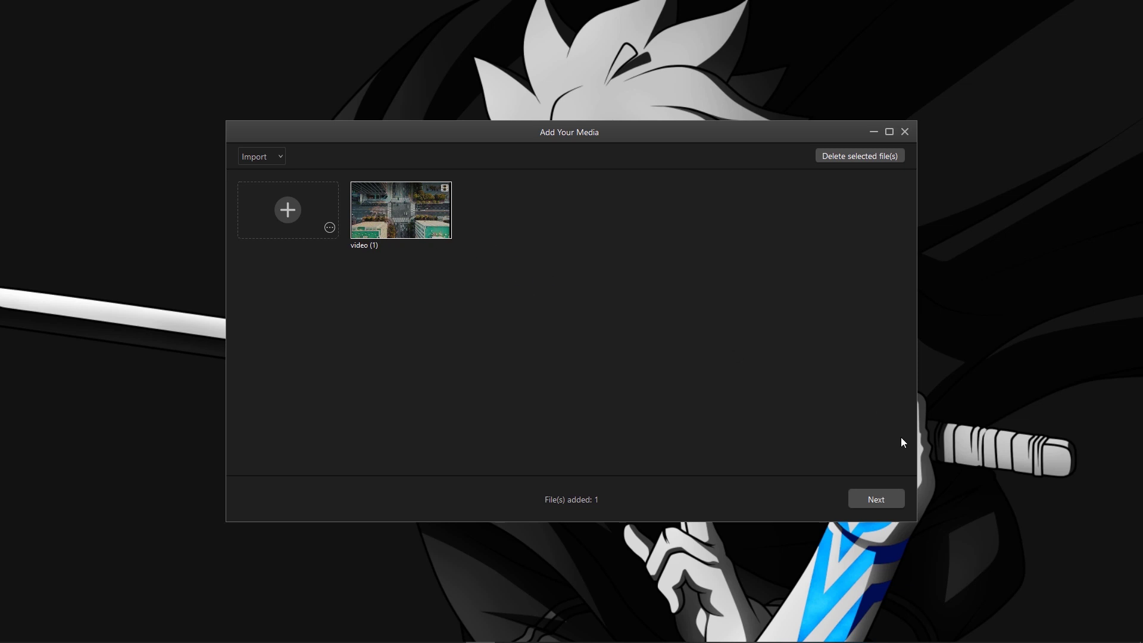
click(888, 496)
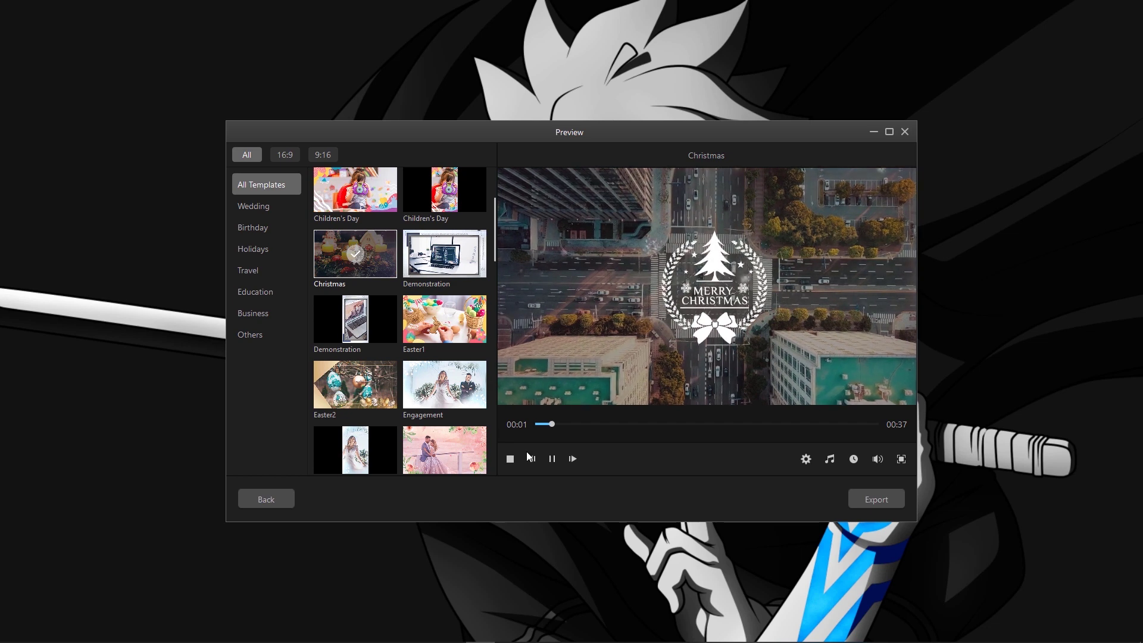
Browse the 16:9 and All template tabs, then apply the Birthday template to the city clip
click(552, 460)
scroll(407, 260, down, 10)
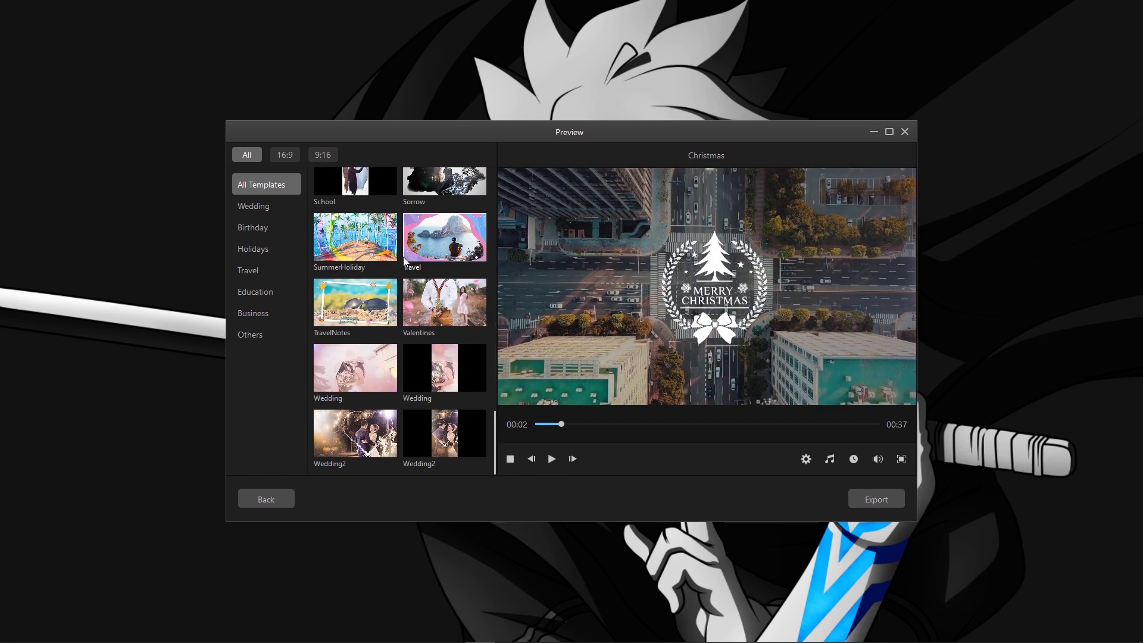
scroll(406, 261, up, 10)
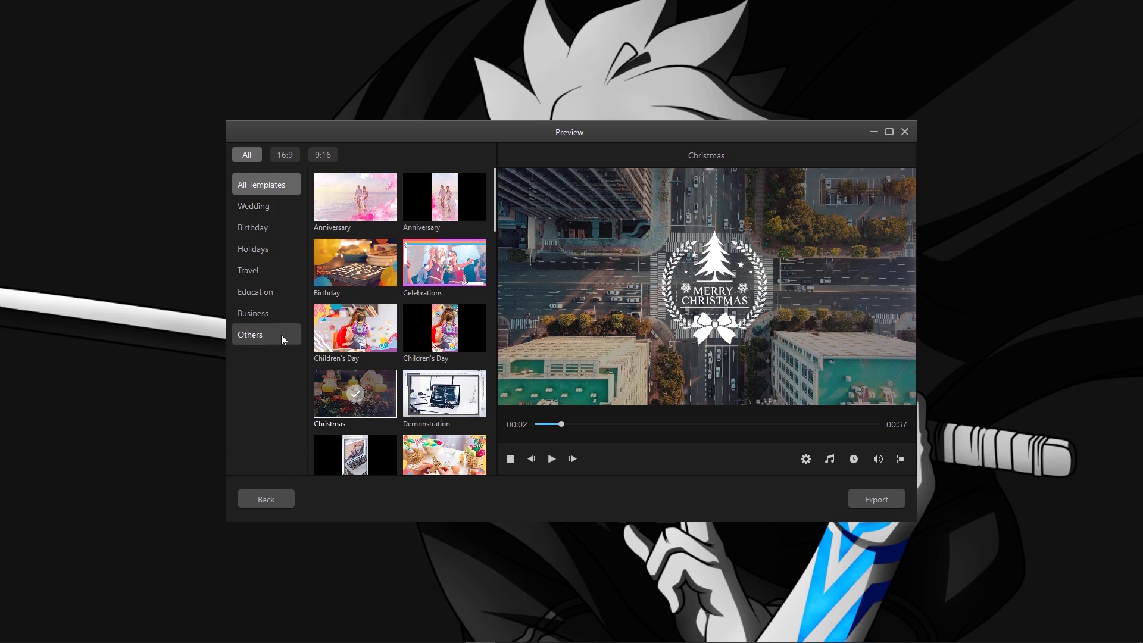
click(285, 155)
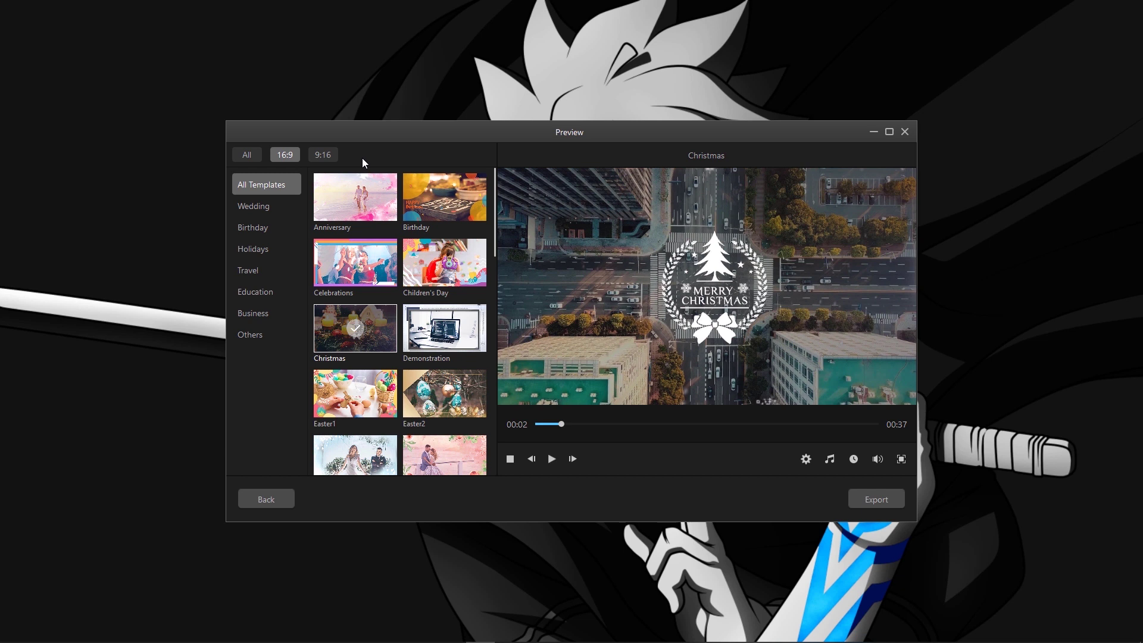
click(246, 154)
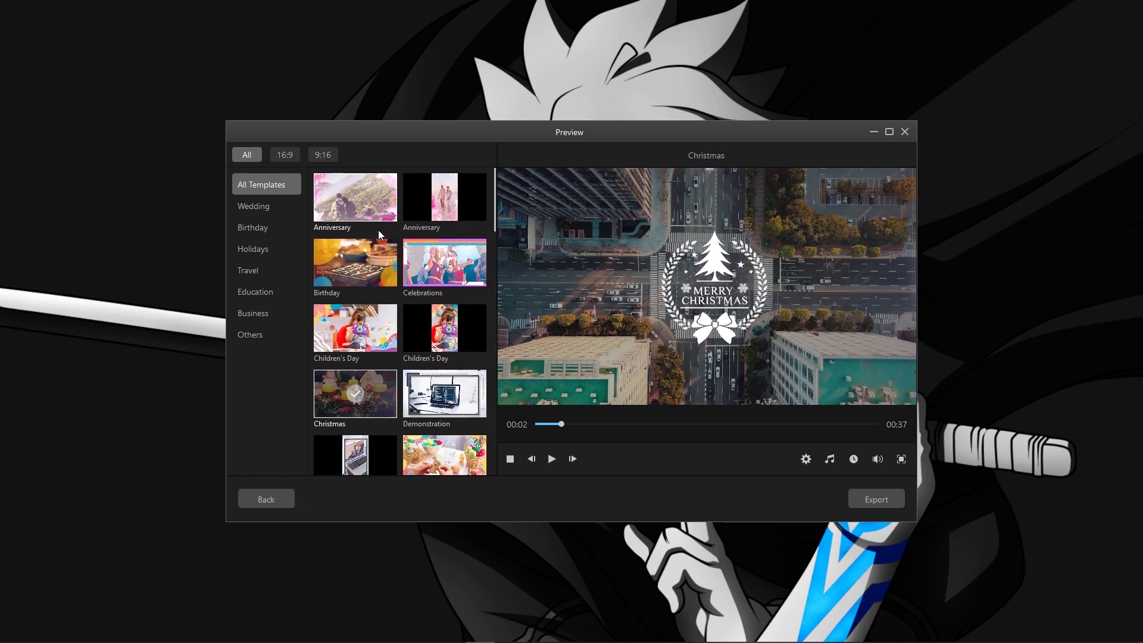
click(383, 250)
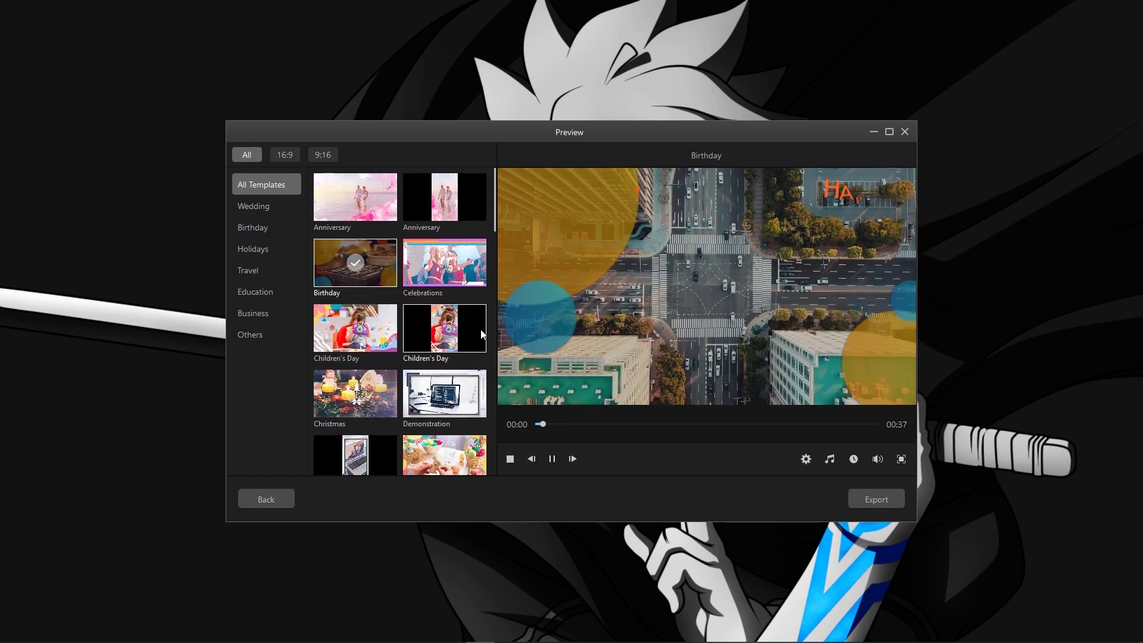
click(551, 459)
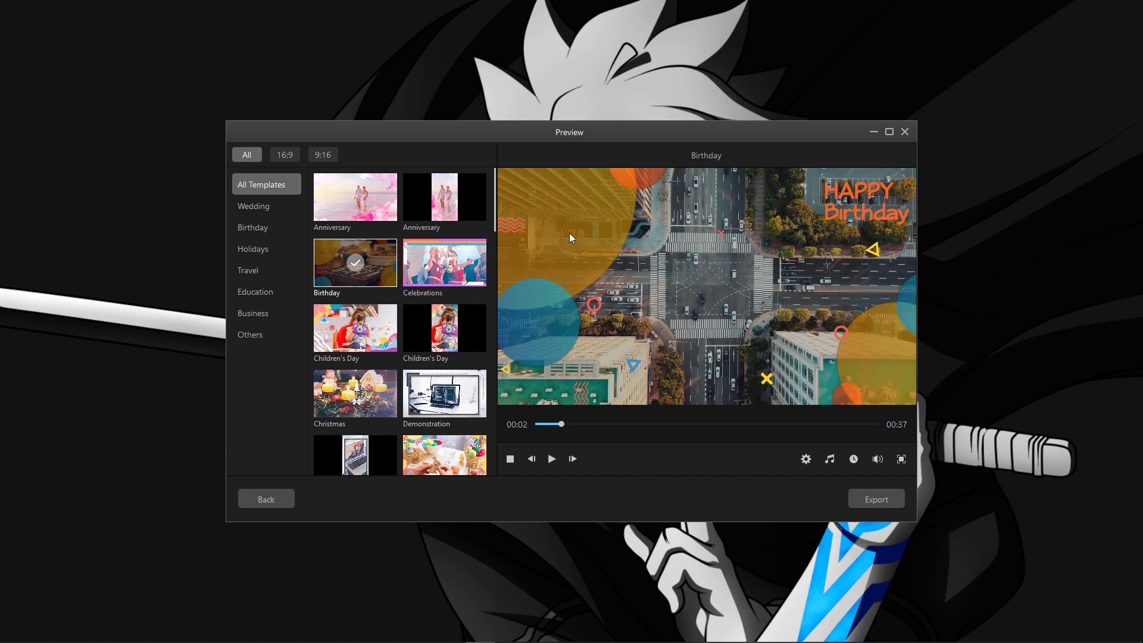
Open the Birthday video's export settings and select the whole Name field
click(805, 466)
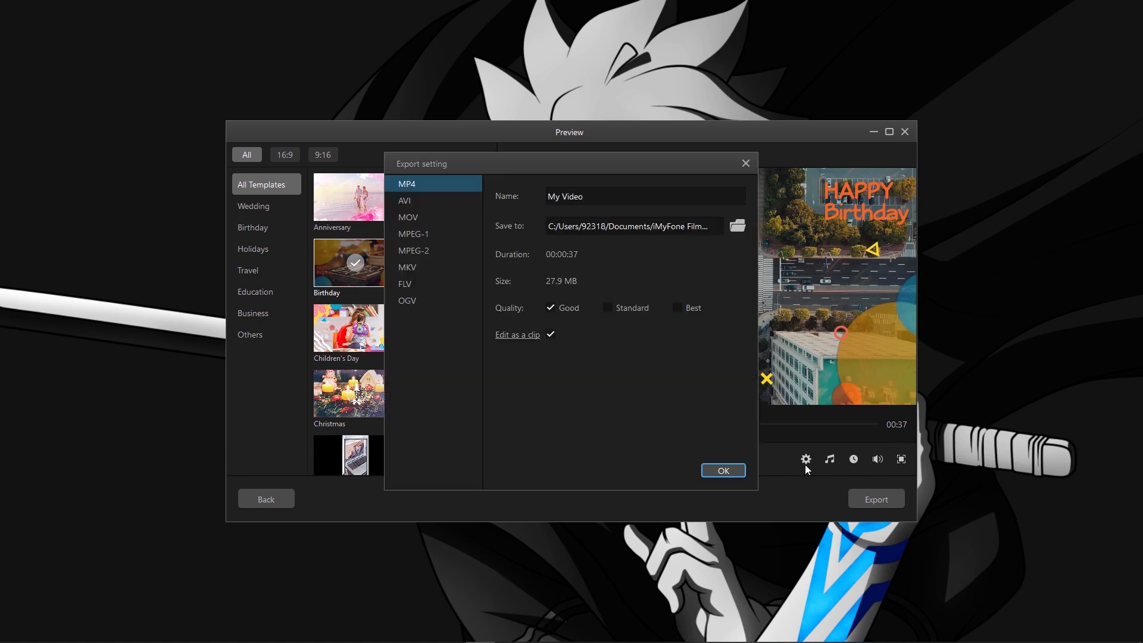
triple_click(571, 196)
Close the export settings and check the audio and Duration Settings popups without changing anything
click(746, 164)
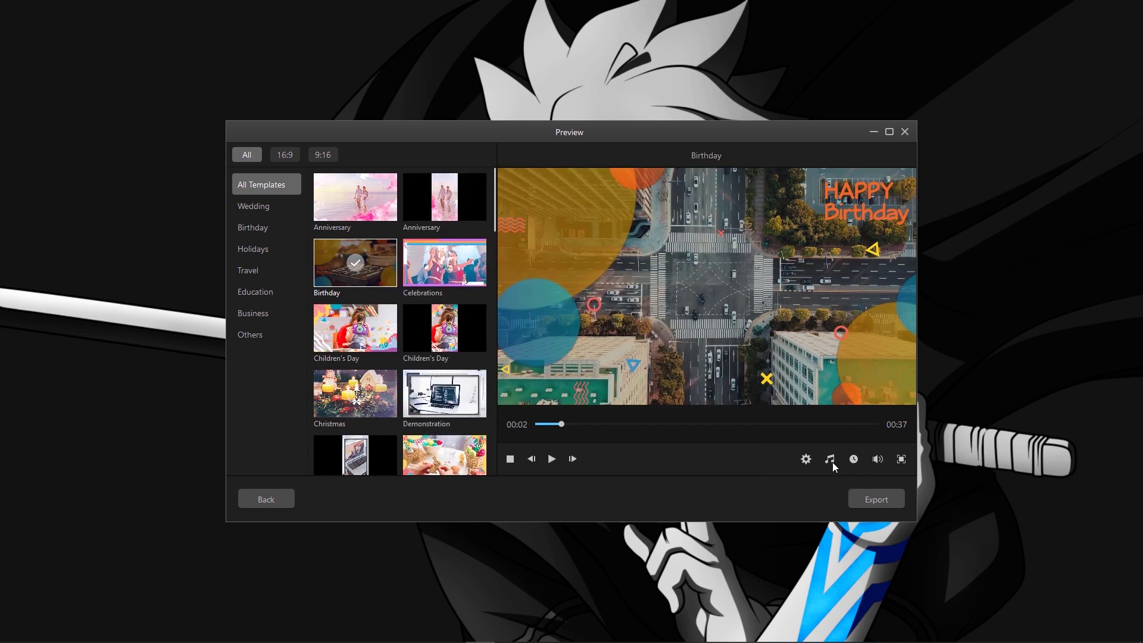
click(834, 467)
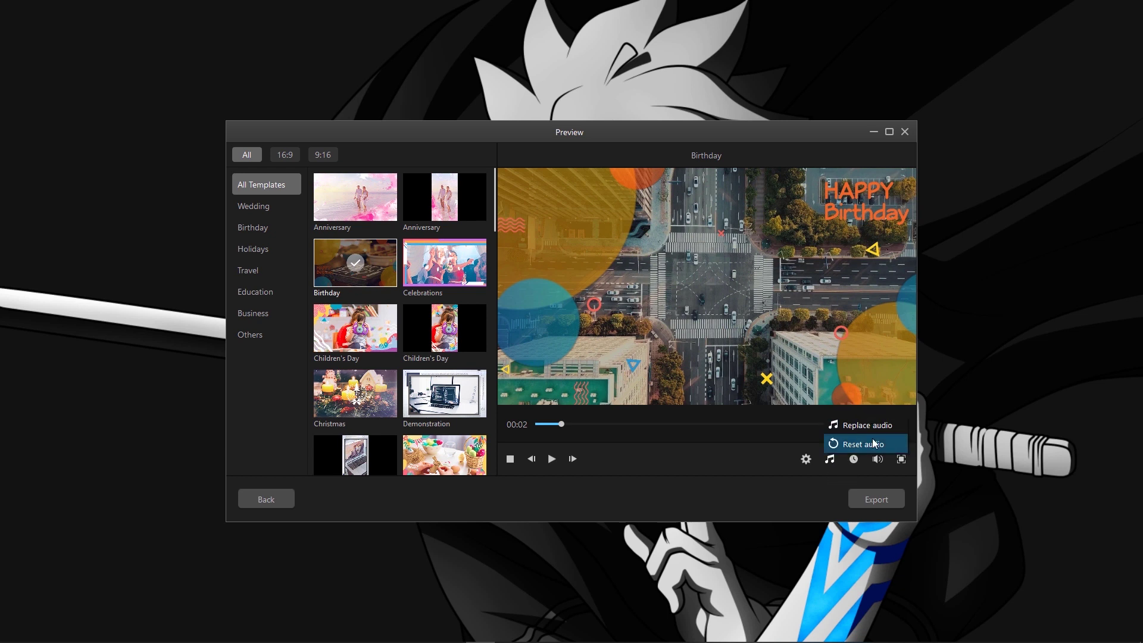
click(827, 467)
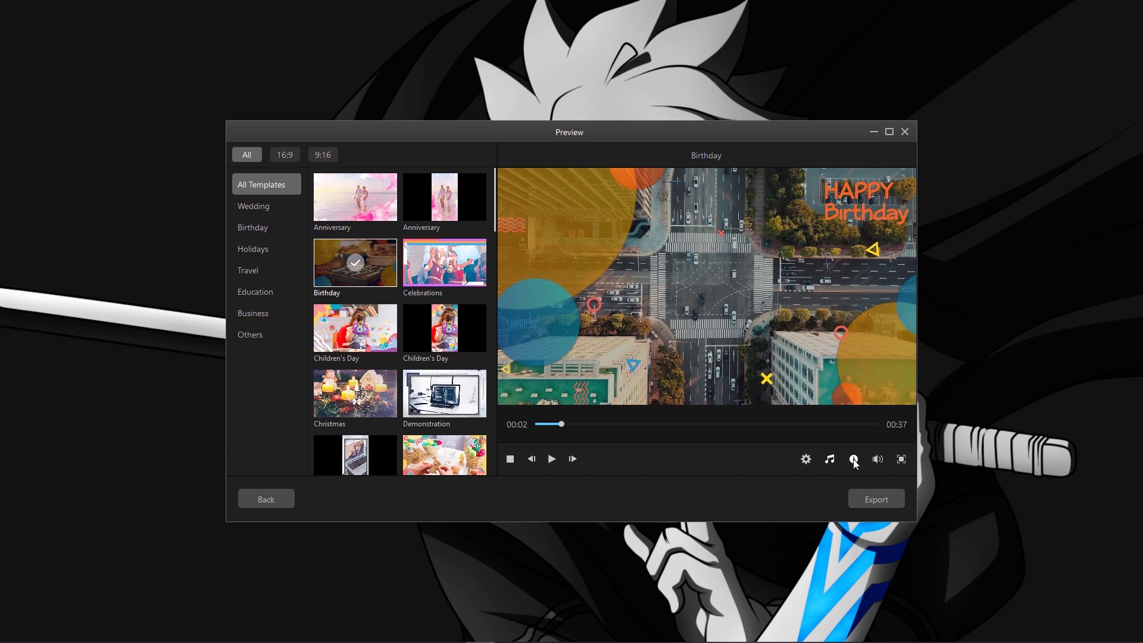
click(854, 462)
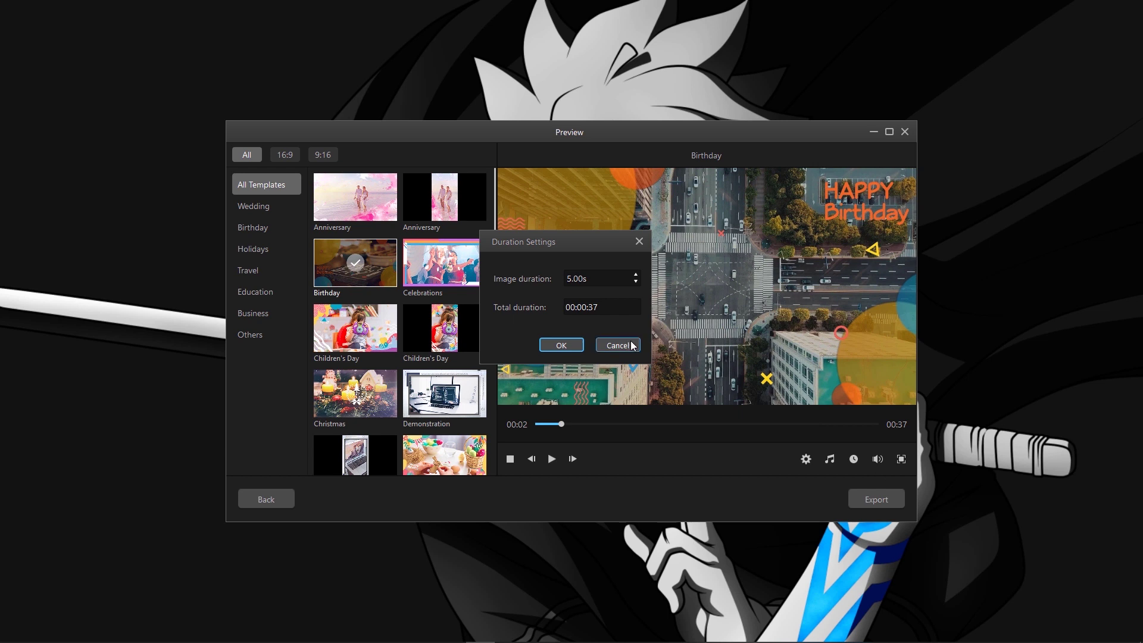
click(617, 342)
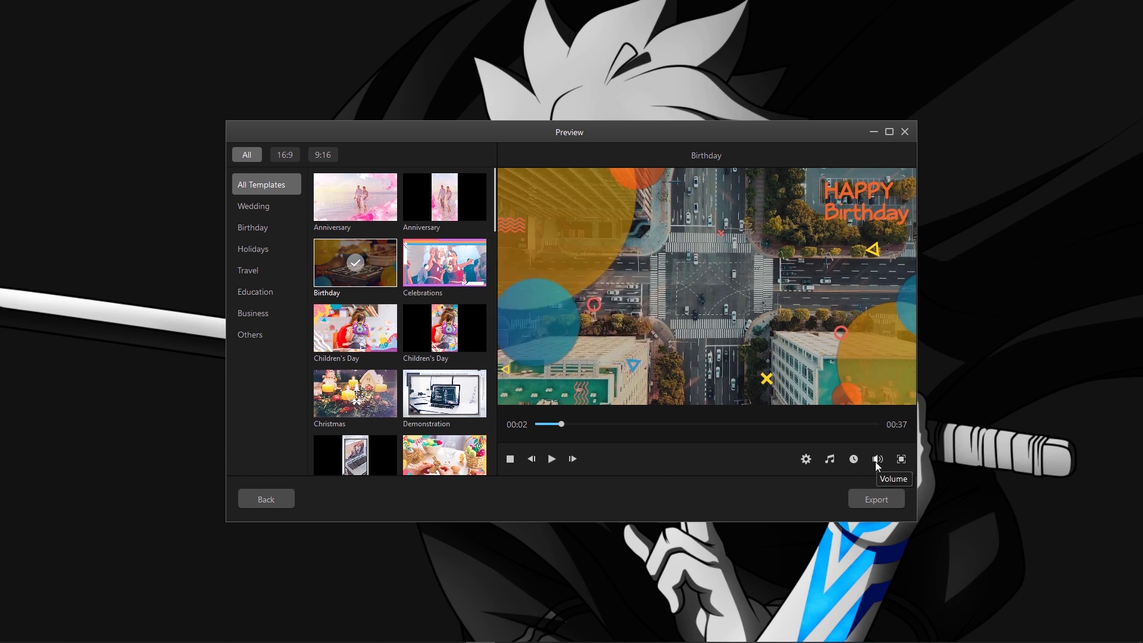
Watch the template preview in full screen, then return to the normal view
click(904, 460)
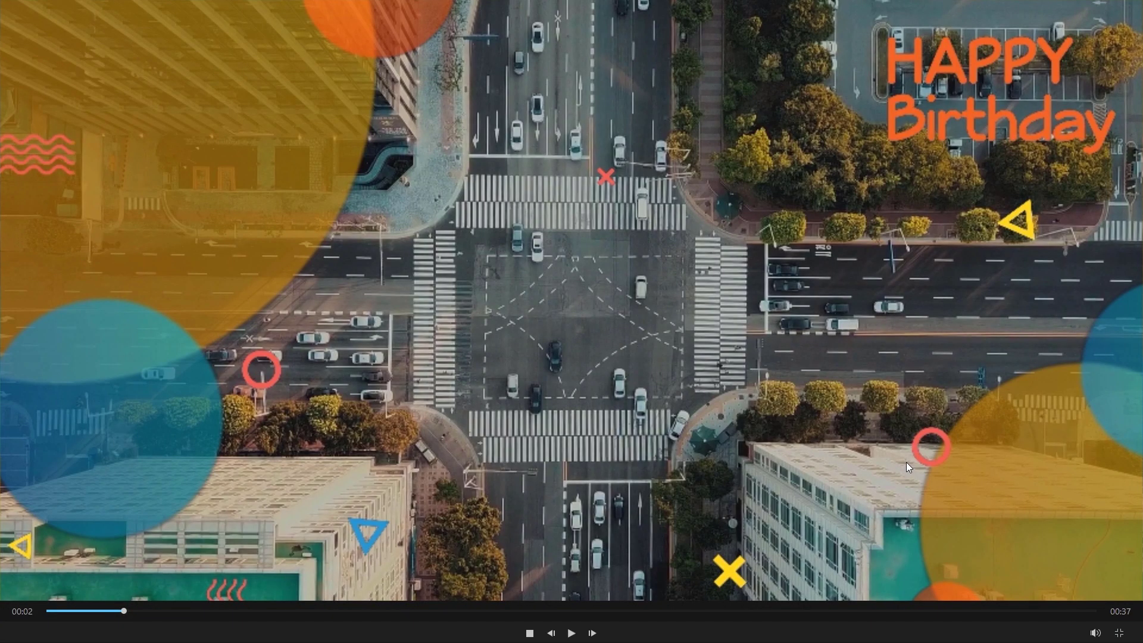
click(1123, 635)
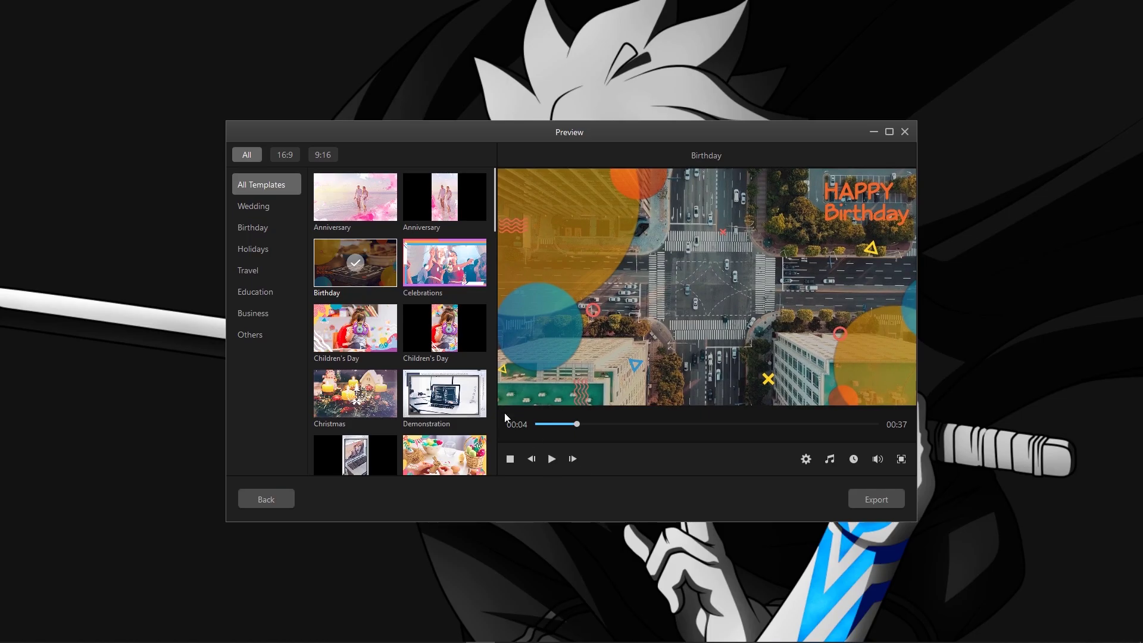
scroll(452, 357, down, 5)
Apply the Graduation2 template, pause its preview and start exporting the video
click(456, 346)
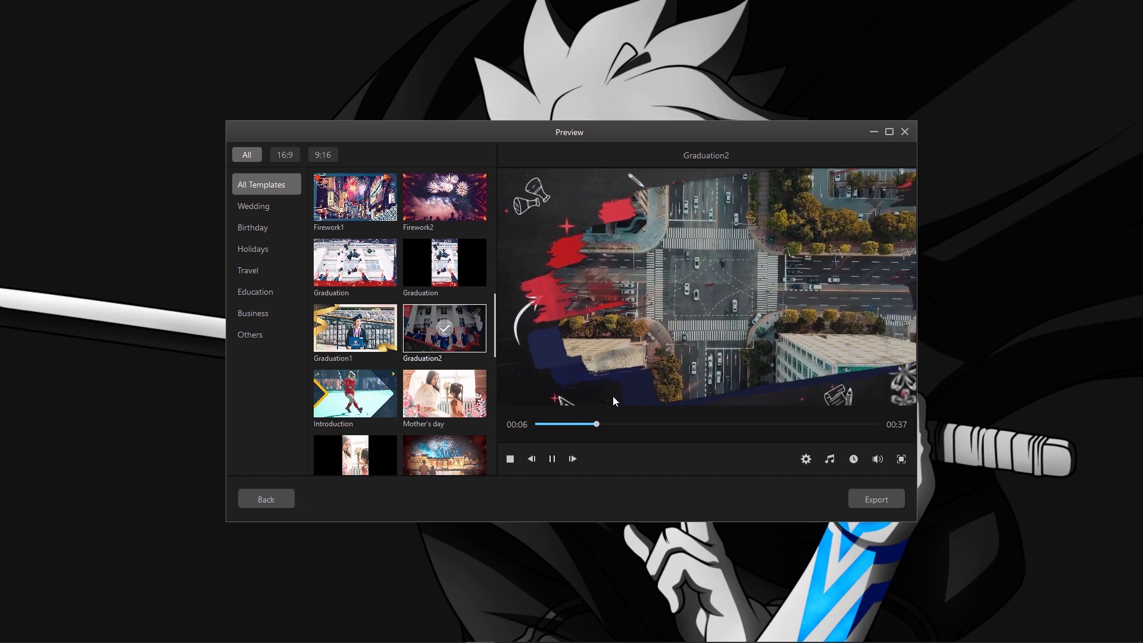
click(555, 462)
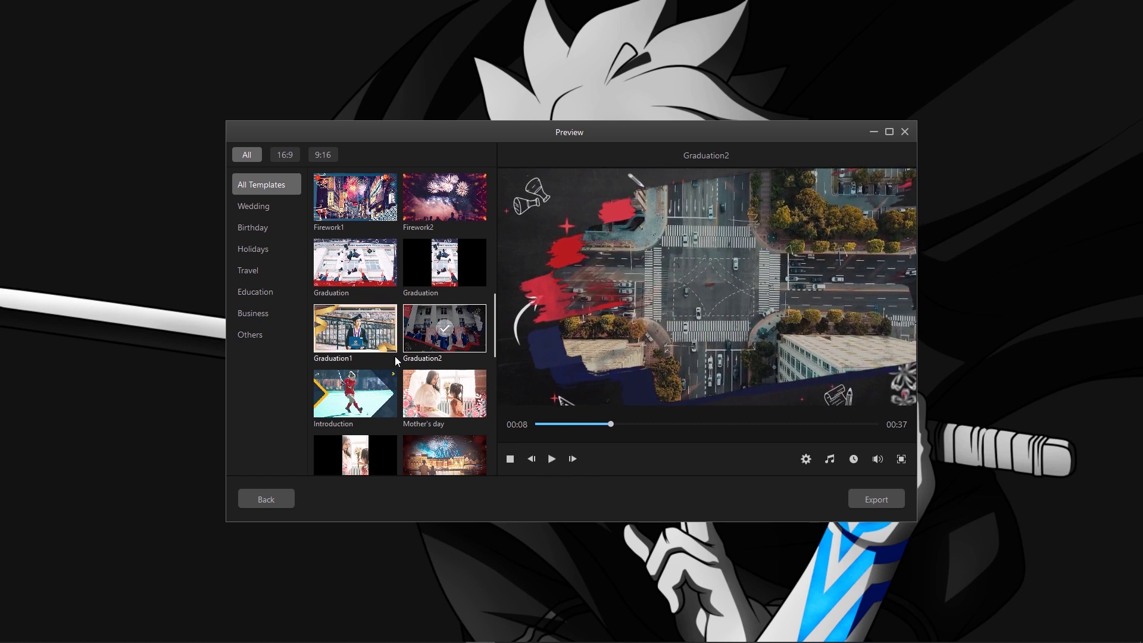
scroll(402, 360, down, 5)
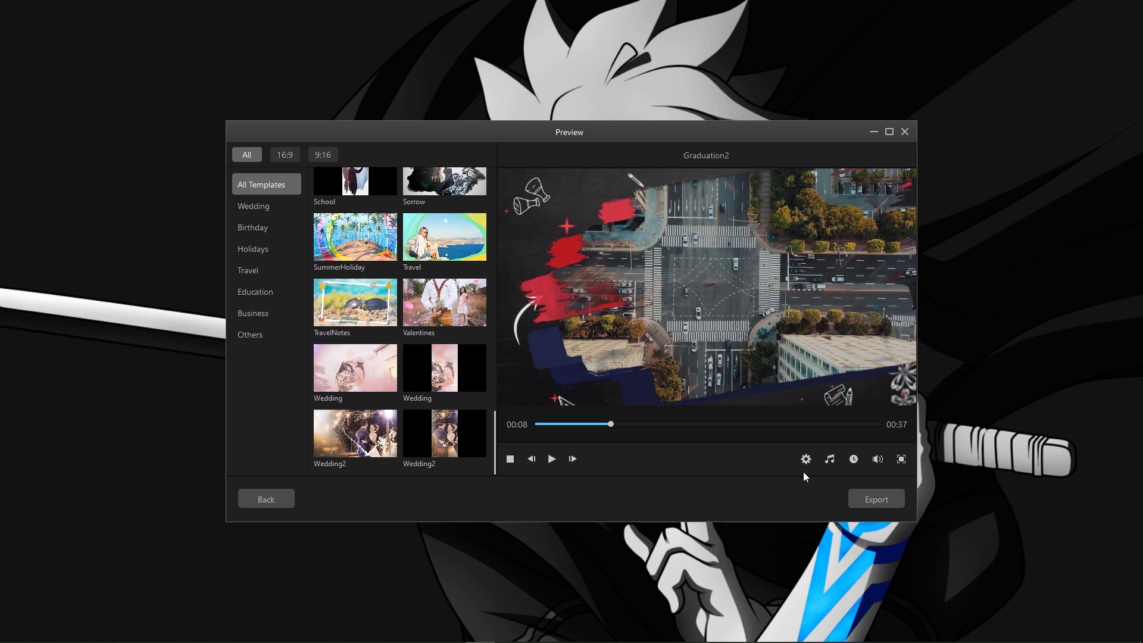
click(869, 499)
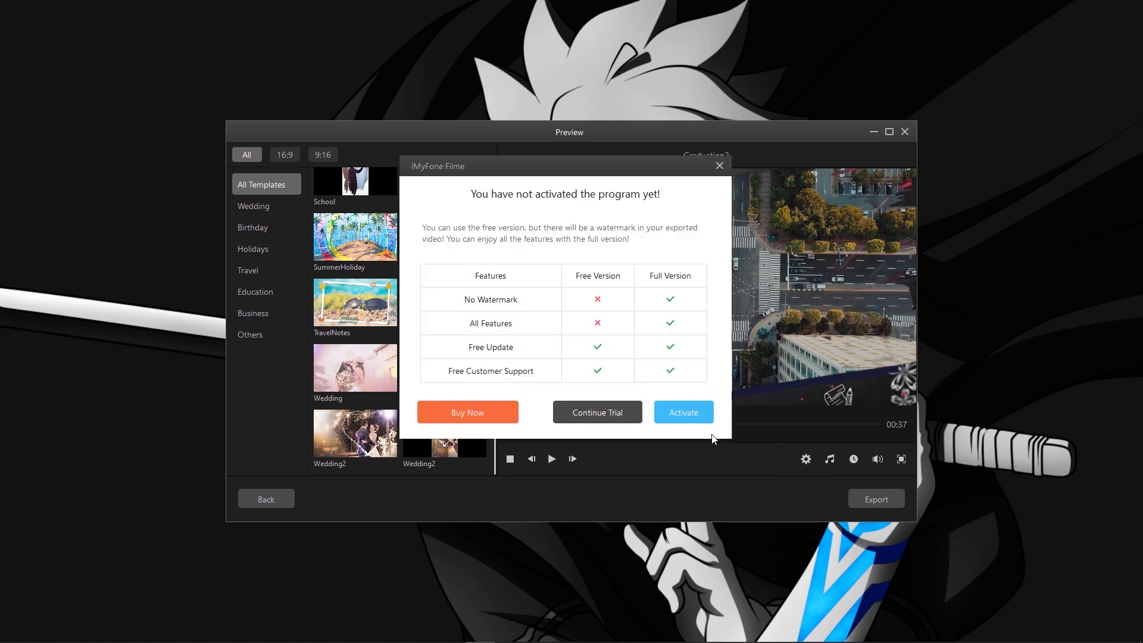
Choose Continue Trial on the activation notice to keep using the free version
click(634, 419)
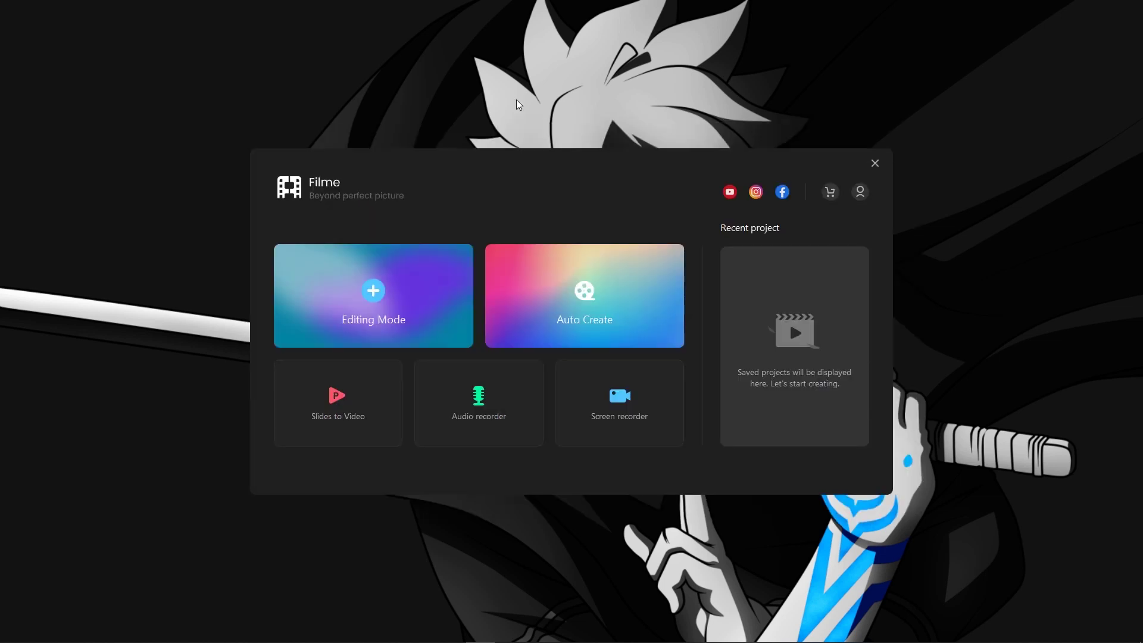
Enter Editing Mode on a new Untitled project and show the File menu options
click(450, 250)
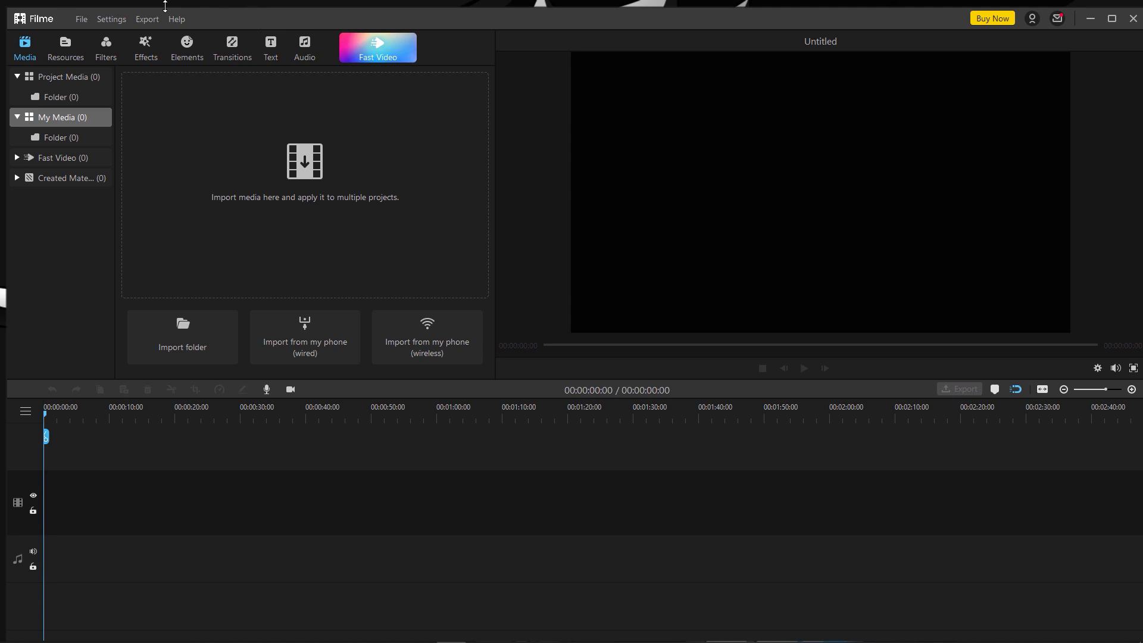
click(81, 19)
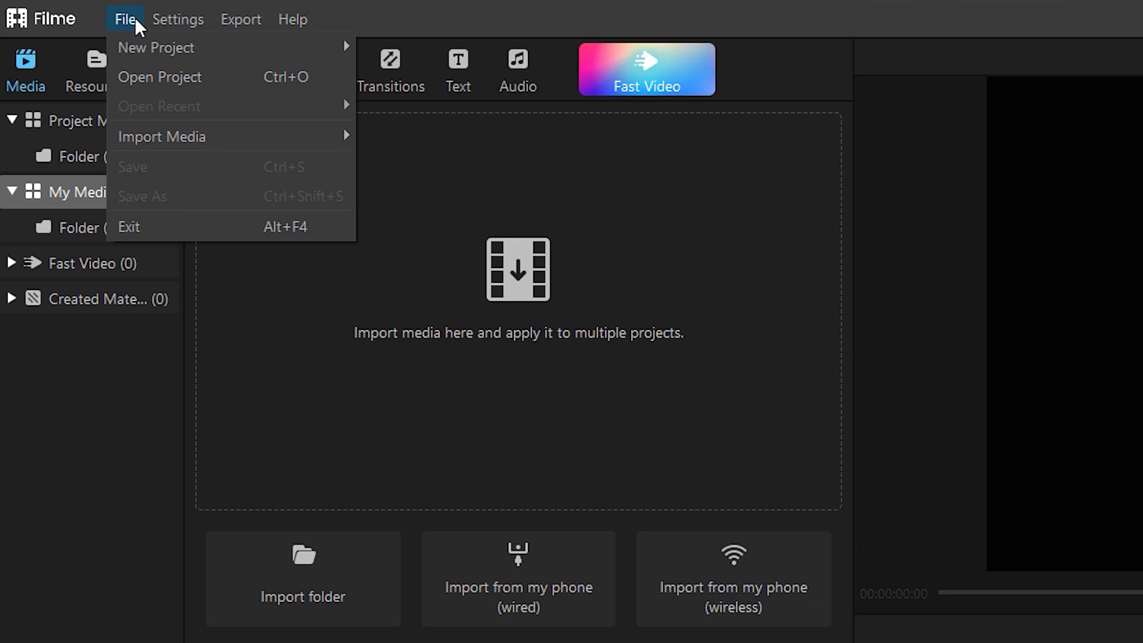
mouse_move(159, 20)
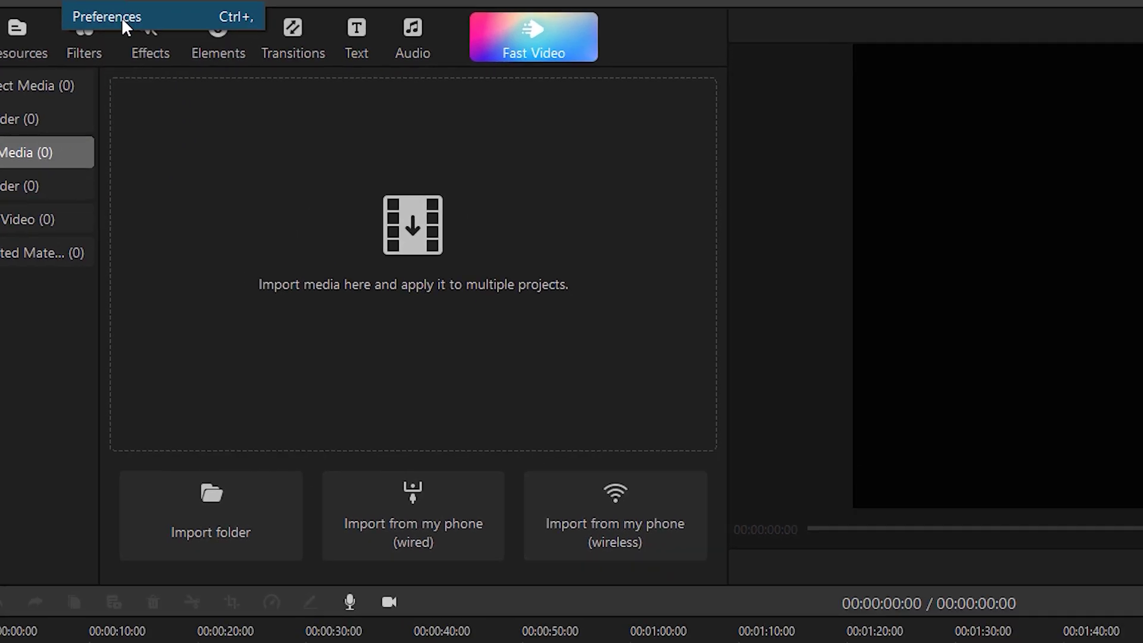
click(123, 17)
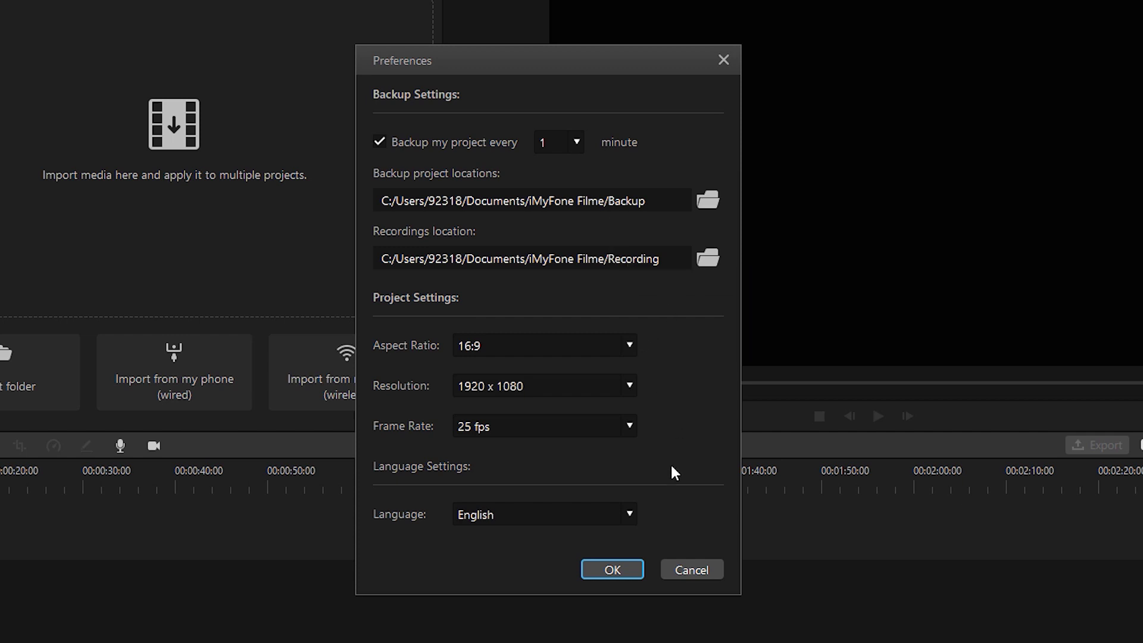
click(692, 569)
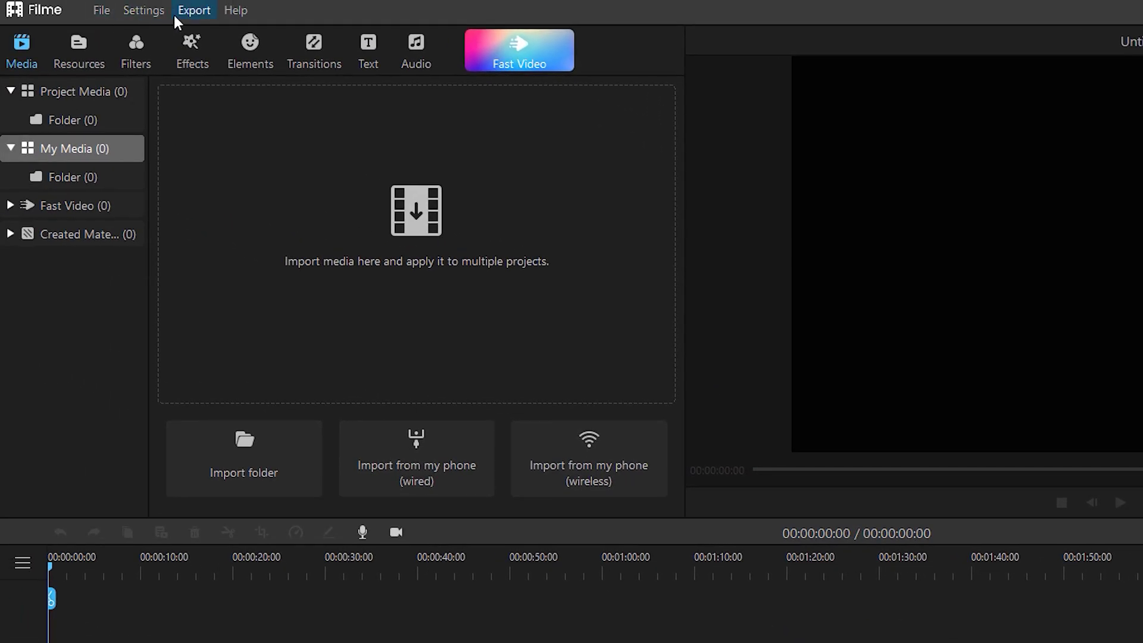
click(175, 17)
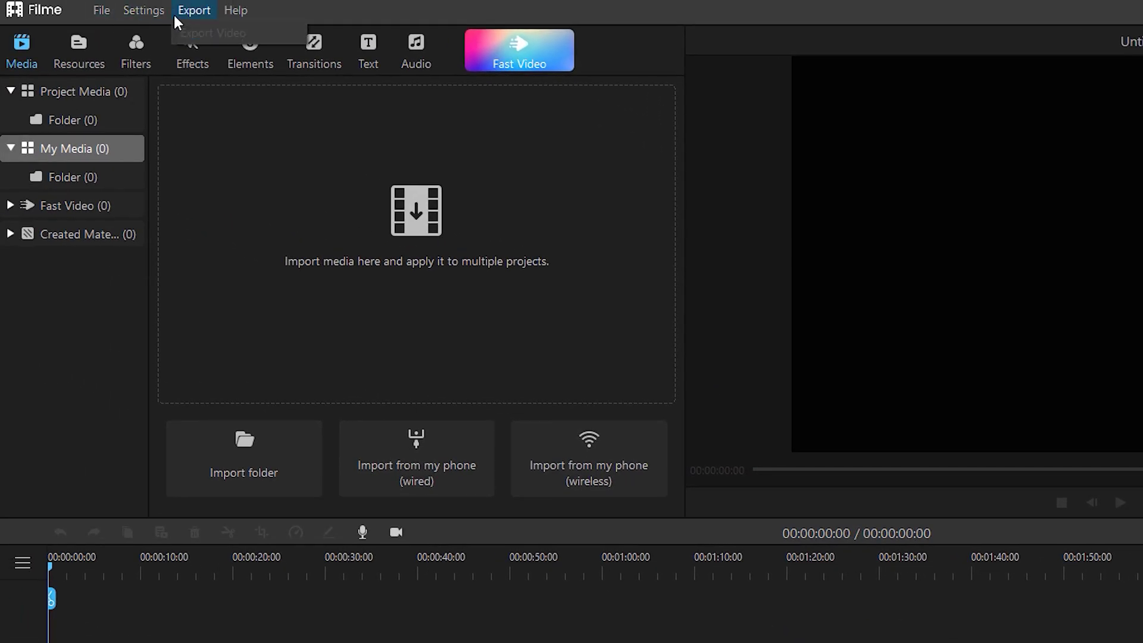
Switch the media panel to the Resources library of 131 built-in background clips
mouse_move(243, 13)
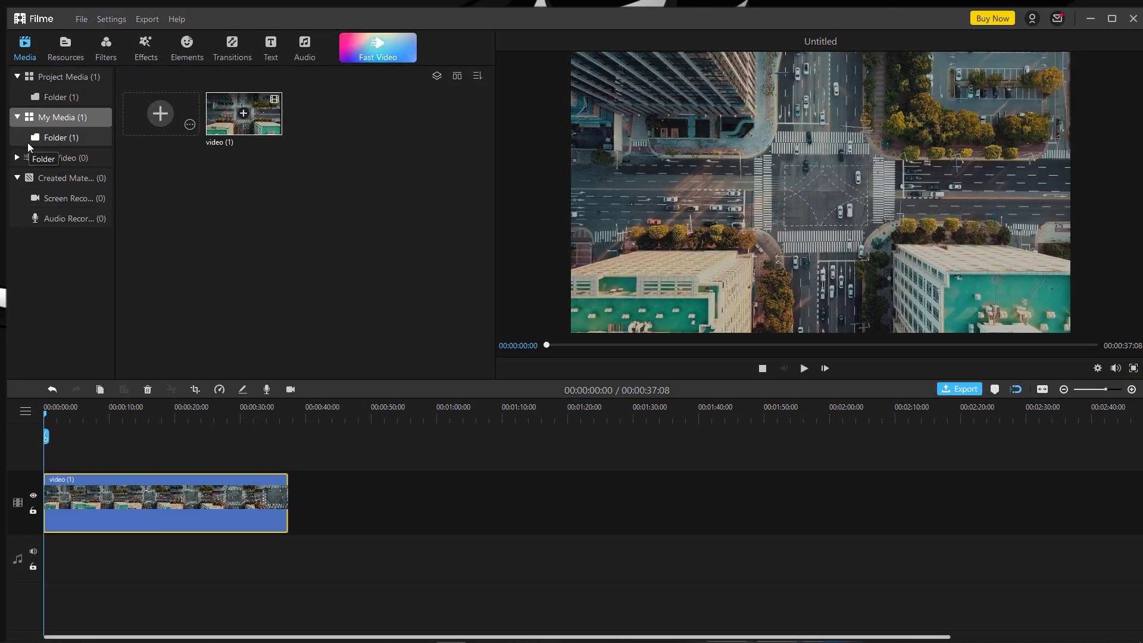
click(65, 49)
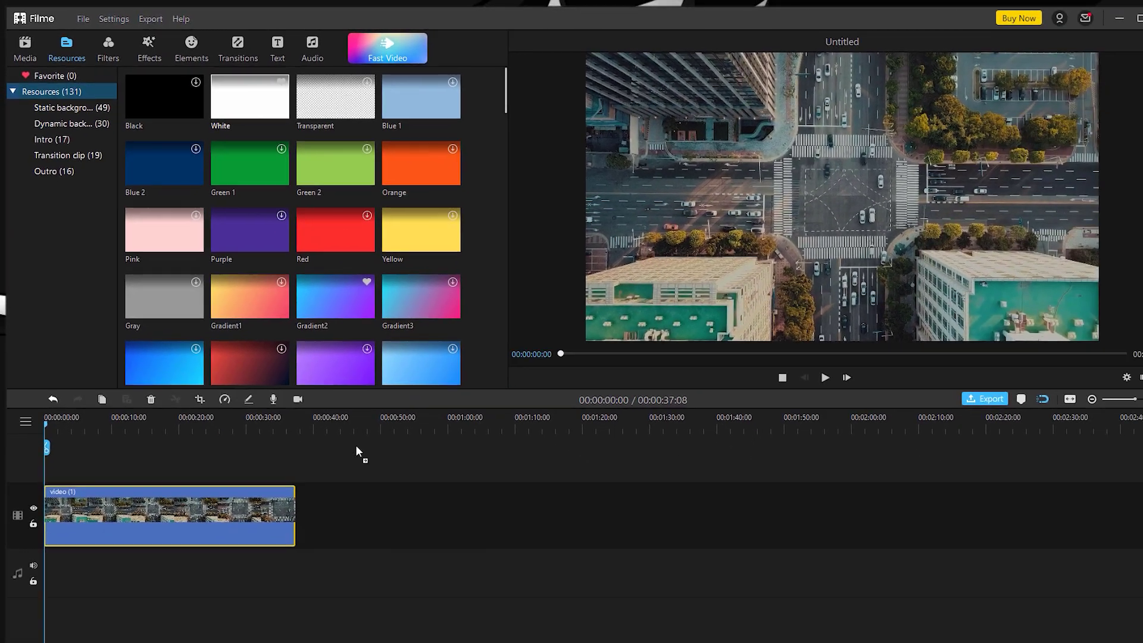
Append the White background after the city clip at 1920 x 1080 24 fps and scrub through it
drag(357, 450, 290, 513)
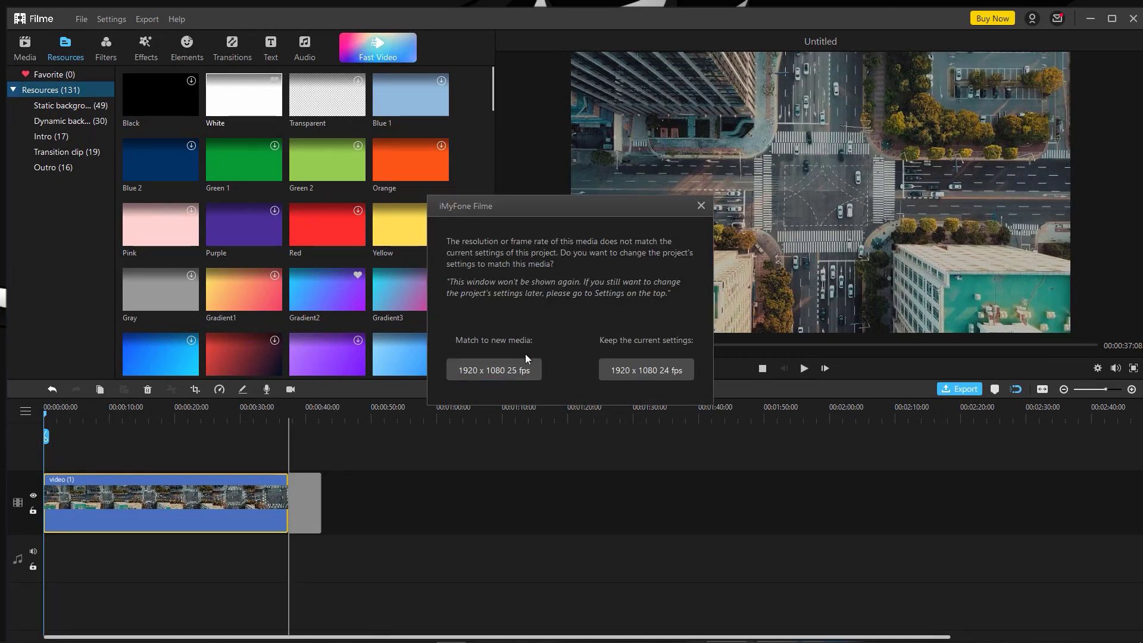
click(616, 372)
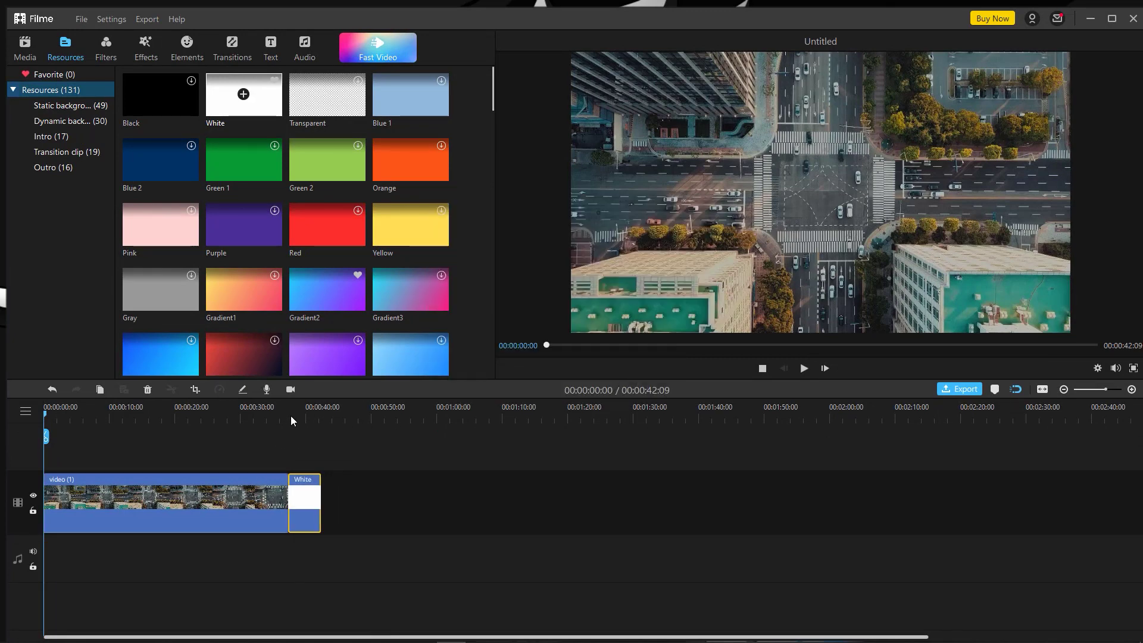
drag(291, 416, 295, 415)
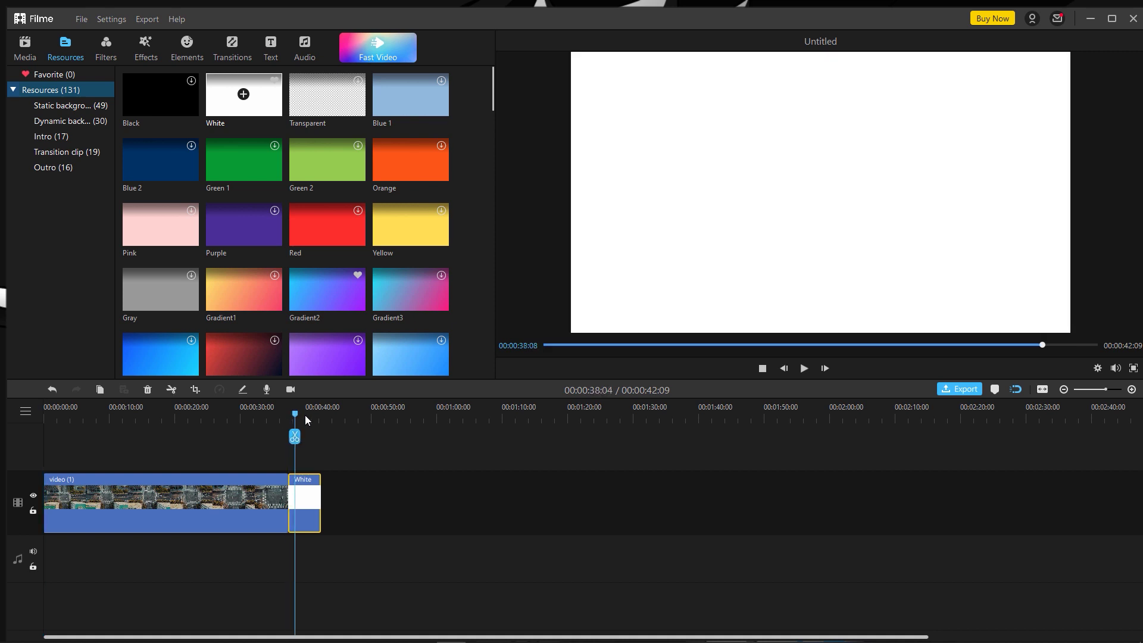
click(306, 417)
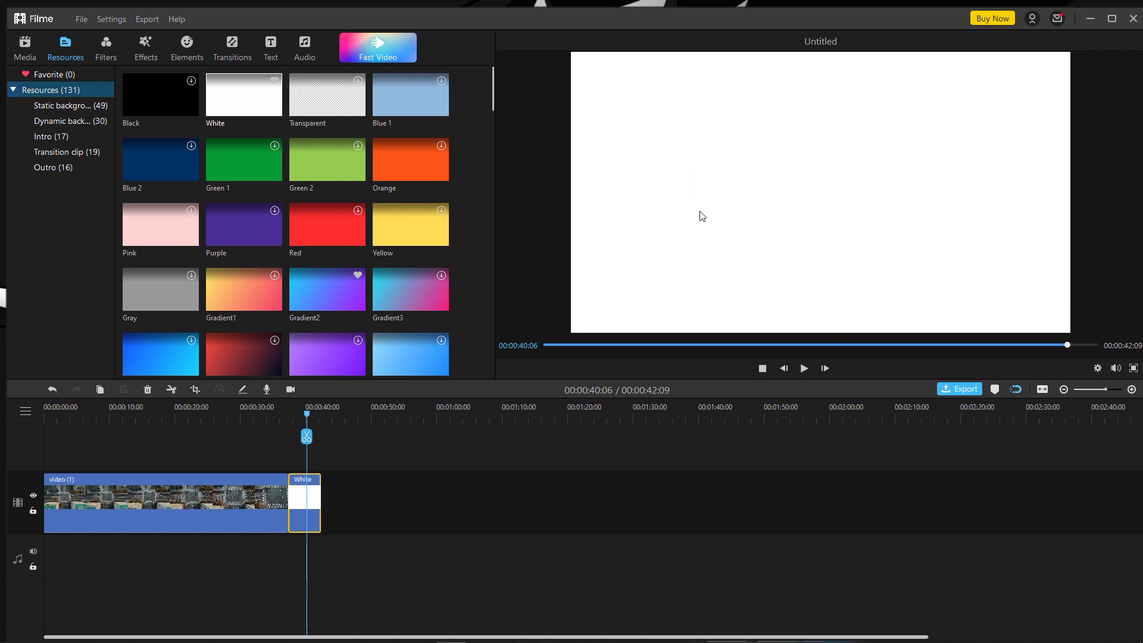
drag(74, 417, 46, 417)
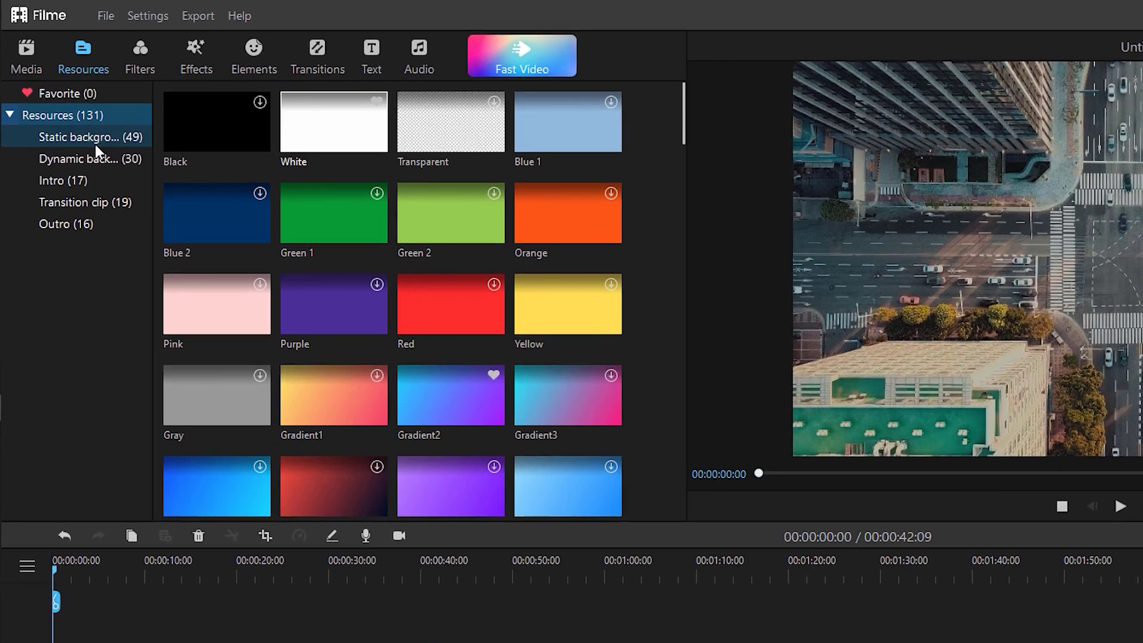
Browse the static, dynamic, intro, outro and transition resource categories
click(59, 105)
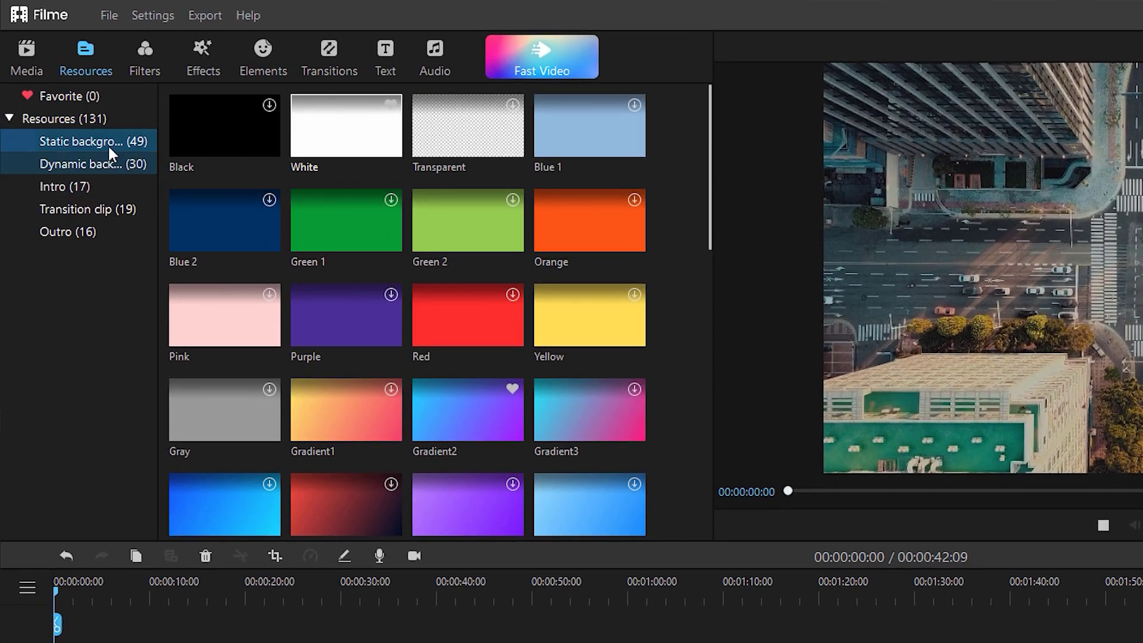
click(99, 165)
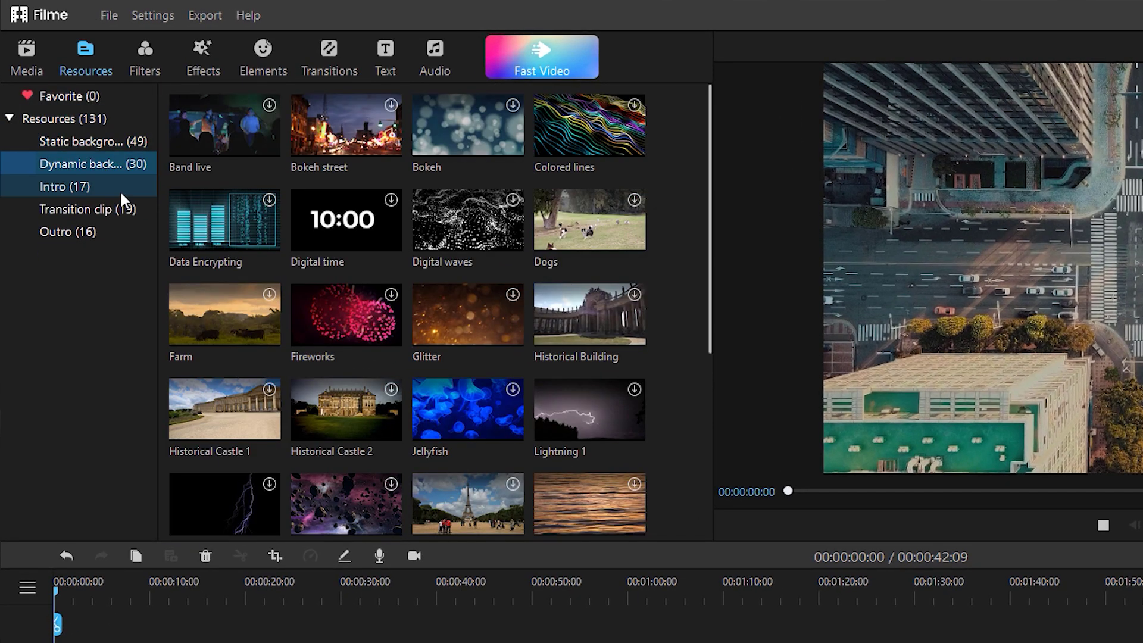
click(120, 189)
click(113, 231)
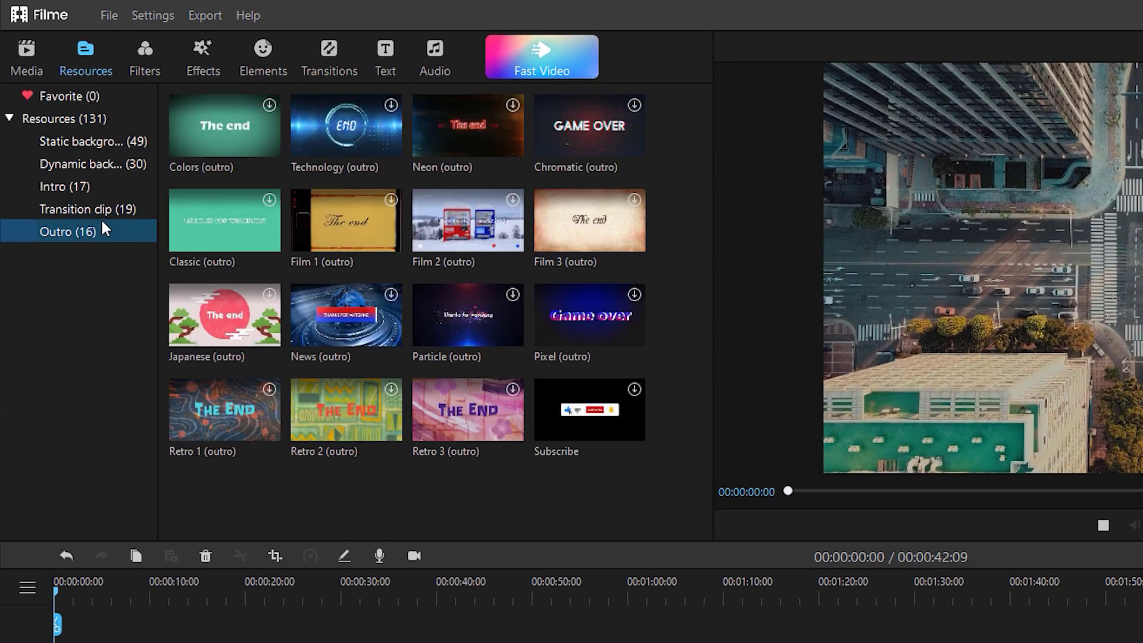
click(97, 209)
click(115, 231)
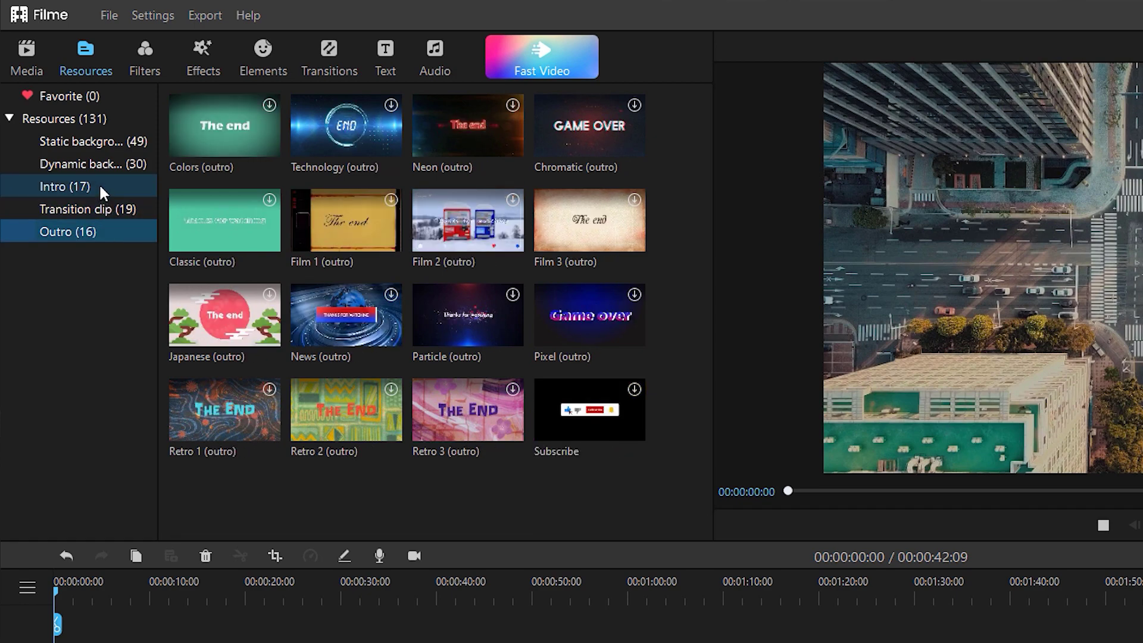
Return to all Resources (131) and switch to the Filters library
click(90, 121)
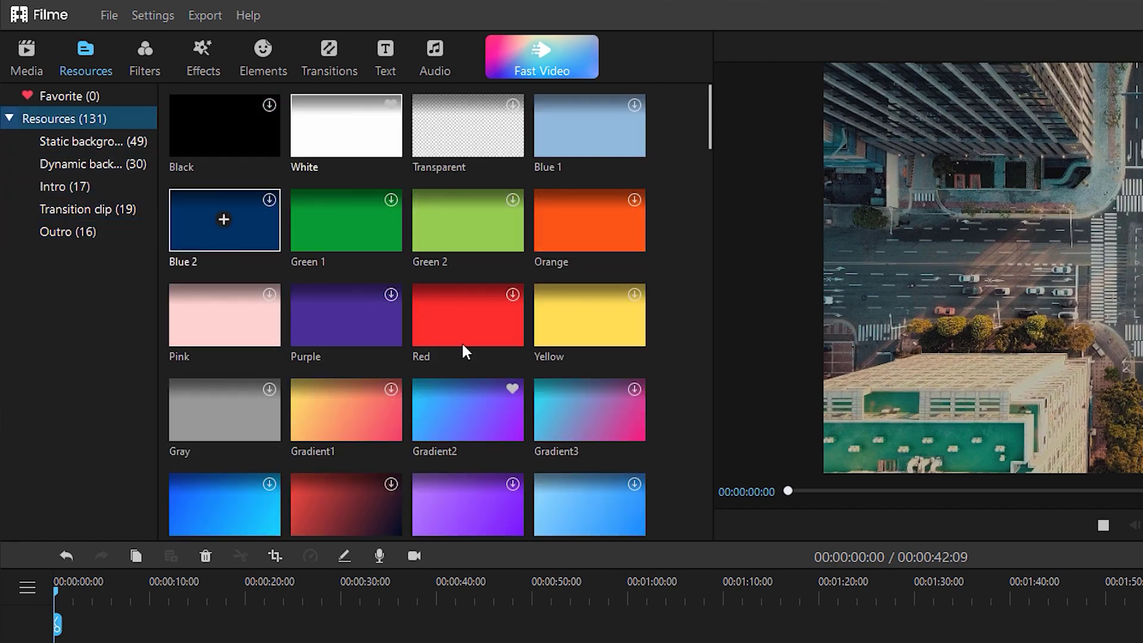
scroll(556, 393, down, 20)
scroll(569, 381, up, 18)
scroll(569, 378, up, 3)
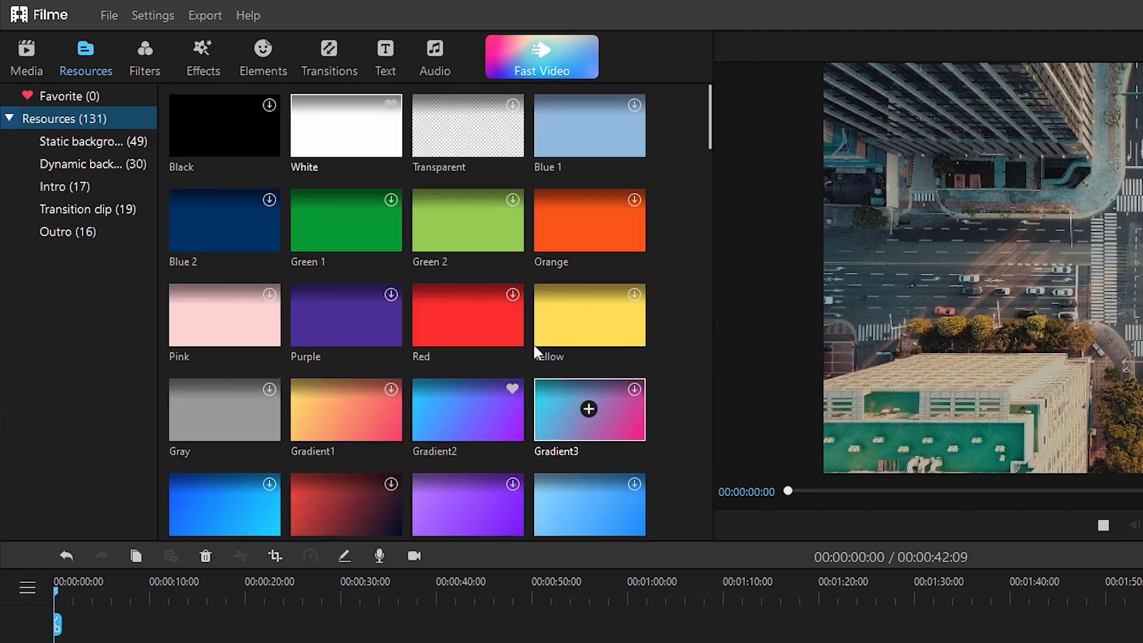
click(147, 61)
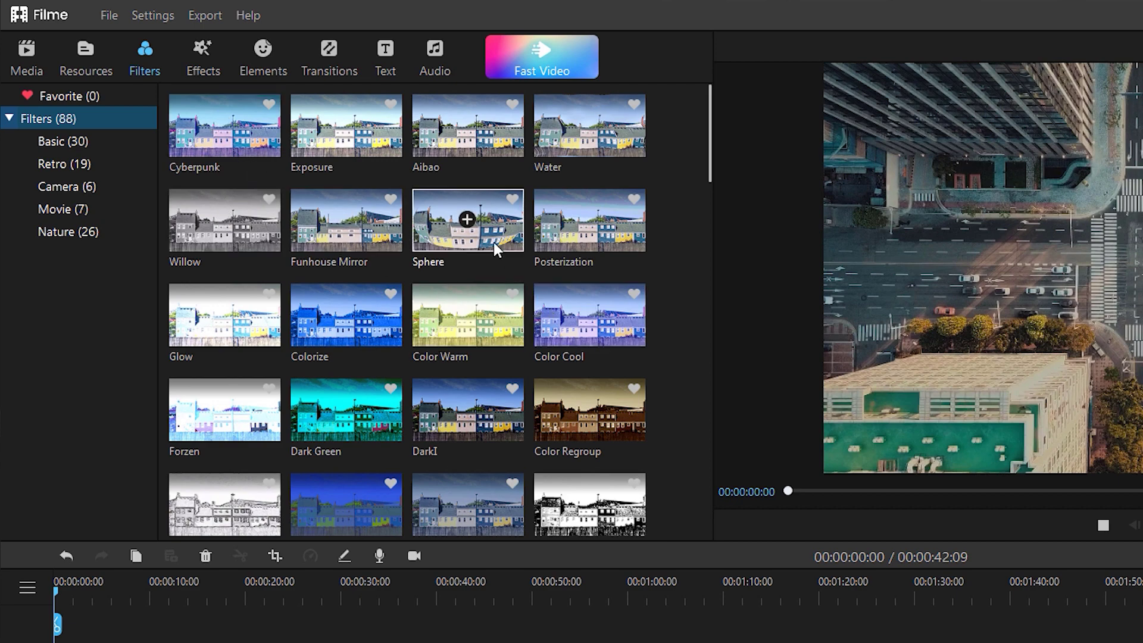
Apply the Miami filter to the aerial city clip and move playback to about 00:00:27
scroll(493, 242, down, 8)
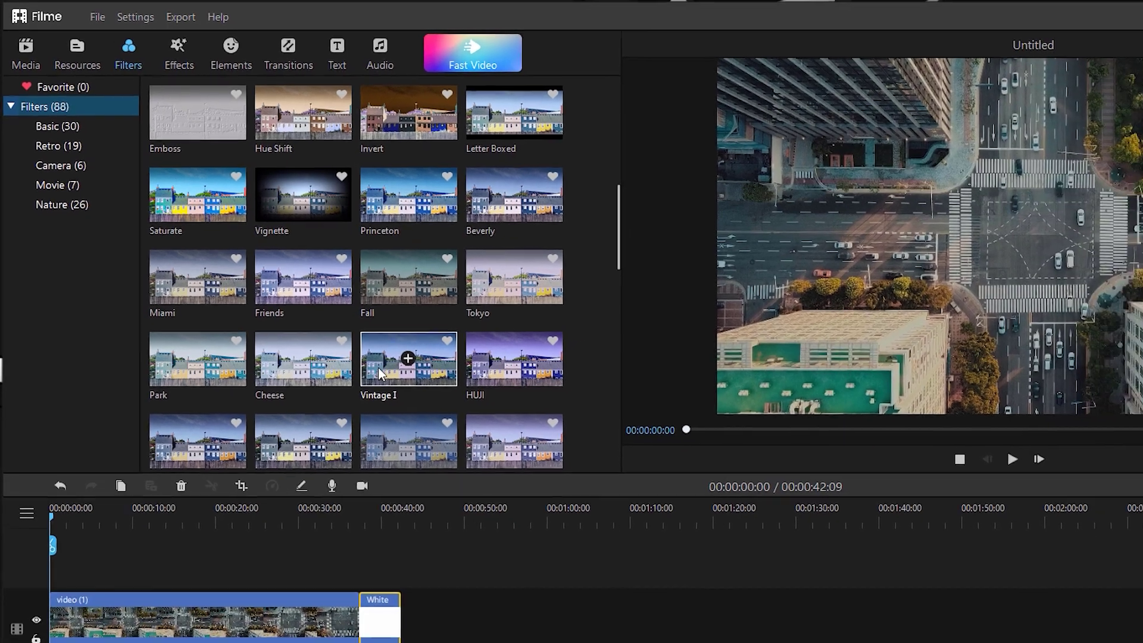
drag(195, 277, 165, 334)
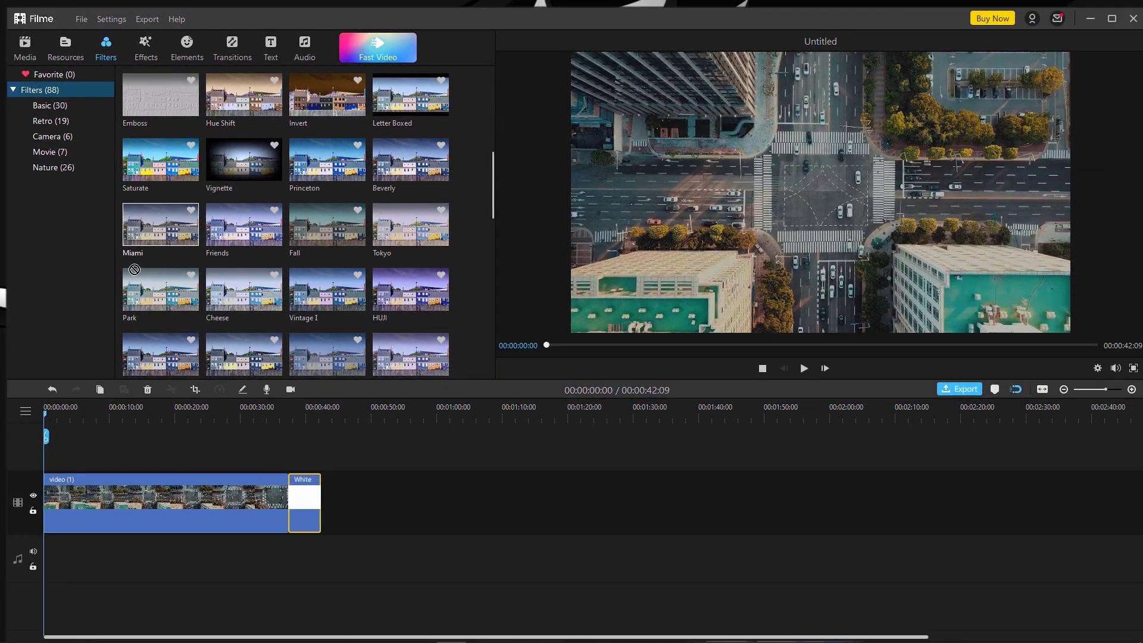
drag(135, 270, 138, 497)
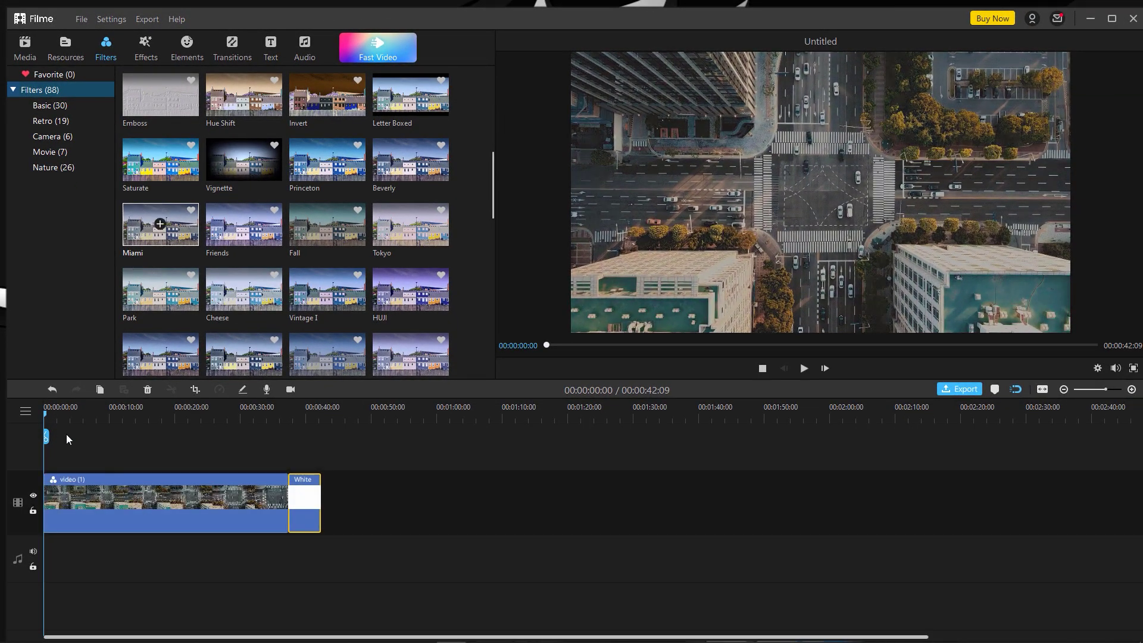
mouse_move(40, 424)
mouse_down()
mouse_move(215, 444)
mouse_move(221, 455)
mouse_move(24, 422)
mouse_up()
Deselect the clip and browse through more filters
click(241, 470)
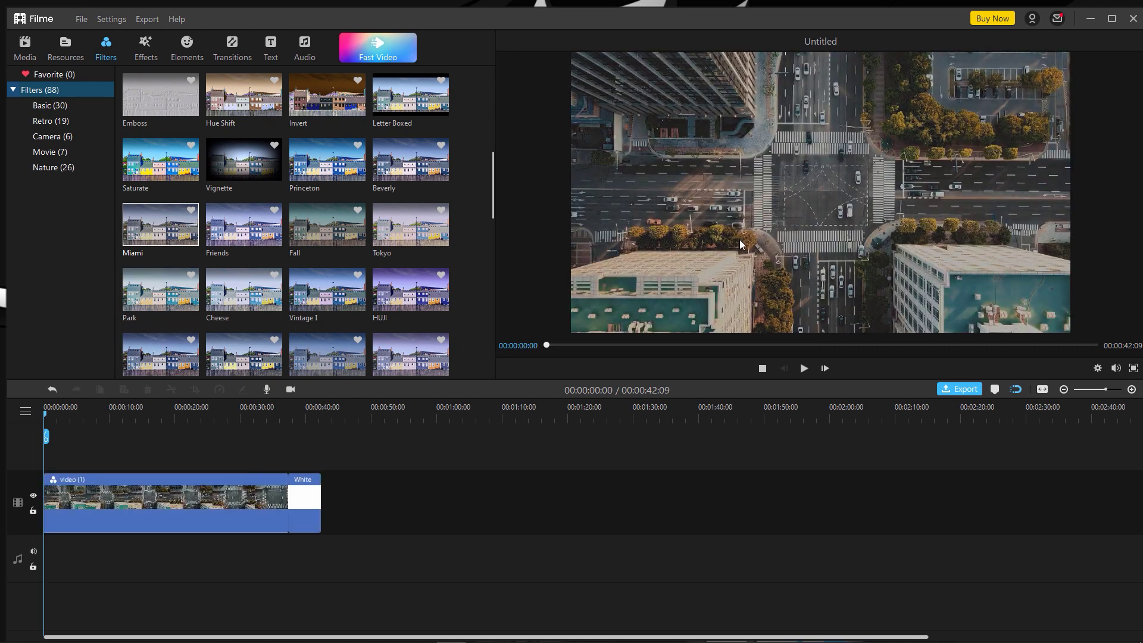
scroll(490, 280, down, 10)
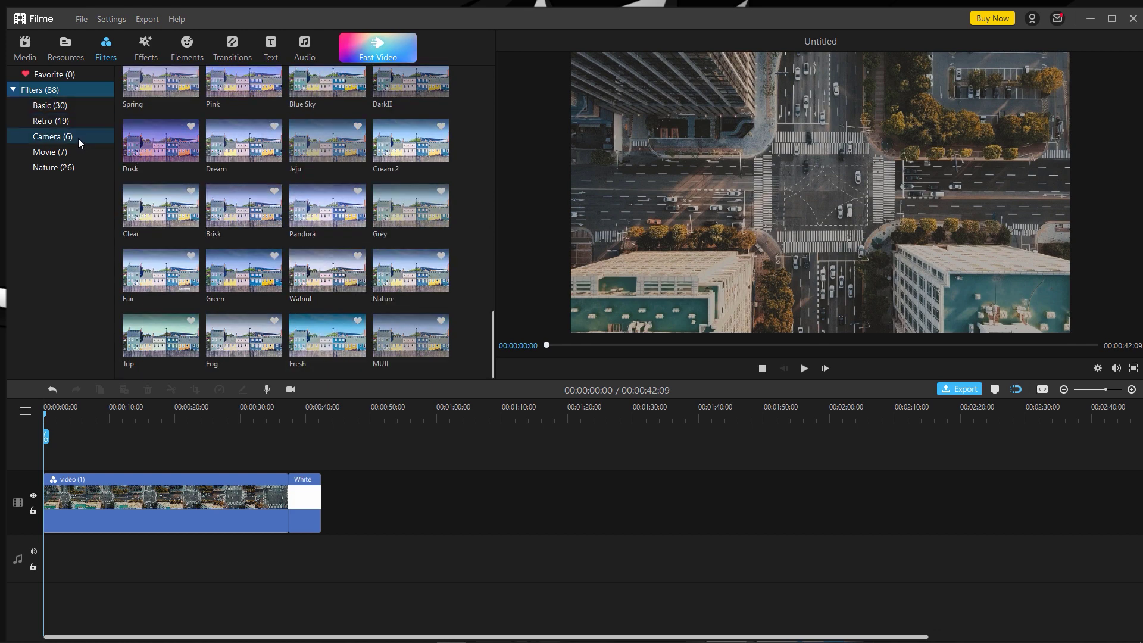
scroll(334, 221, up, 3)
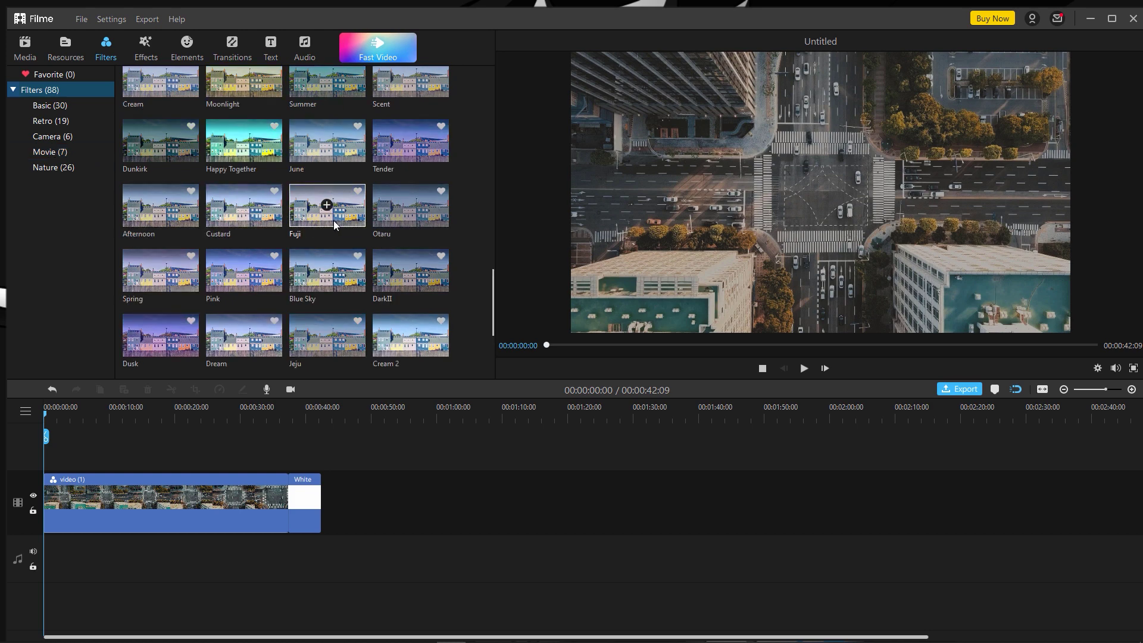
Apply the Old Movie effect from the Effects library to the aerial city clip
click(145, 52)
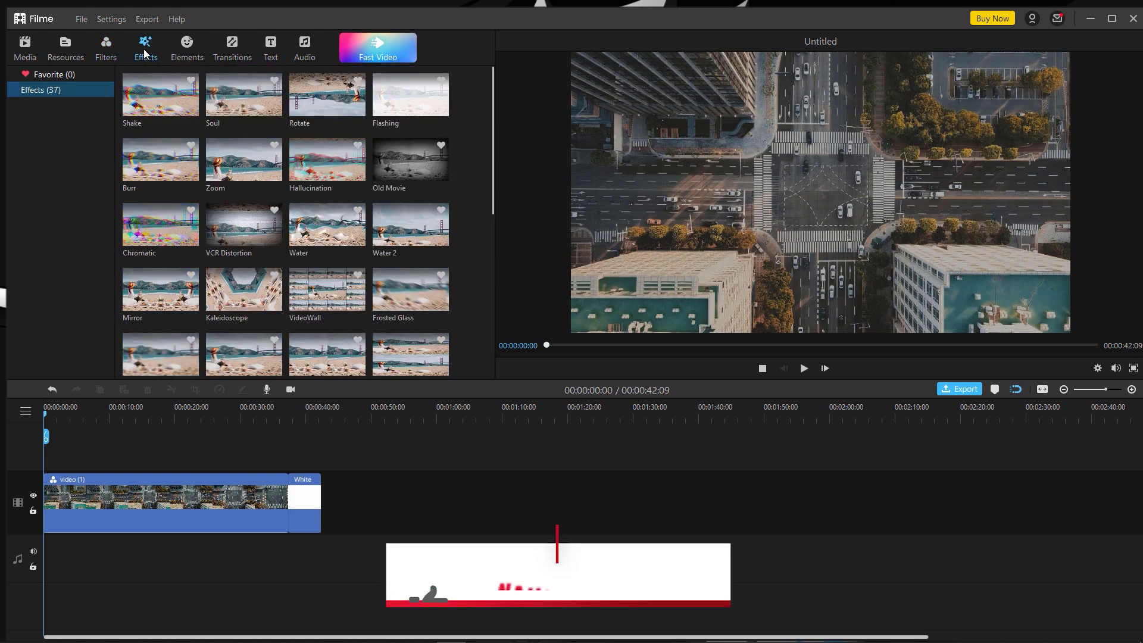
scroll(178, 225, down, 5)
scroll(227, 226, up, 5)
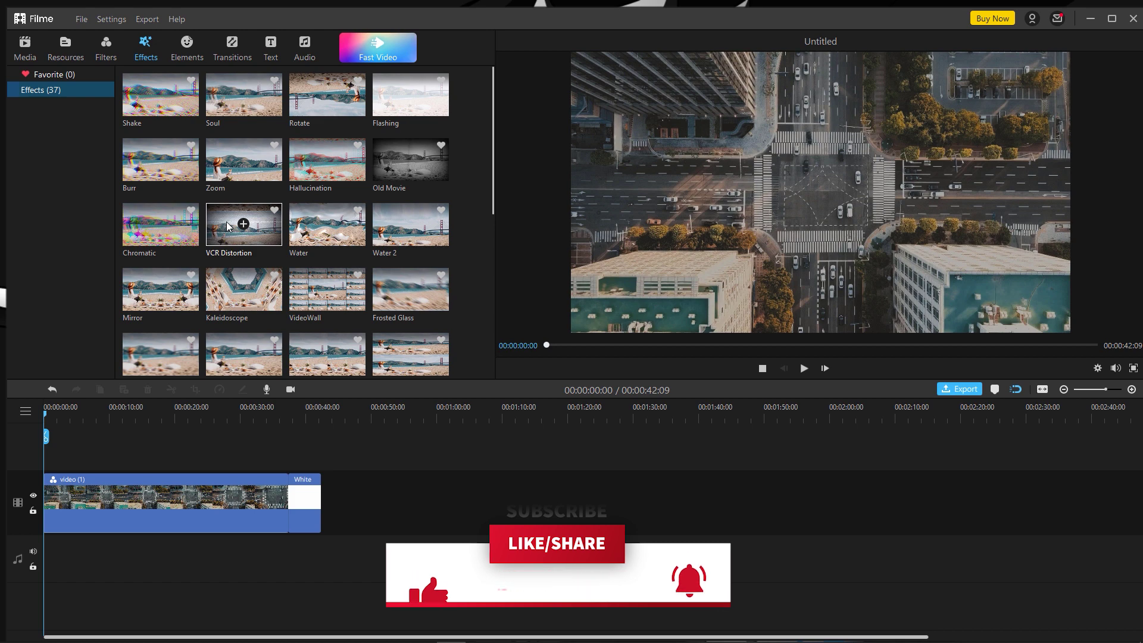
scroll(238, 225, down, 5)
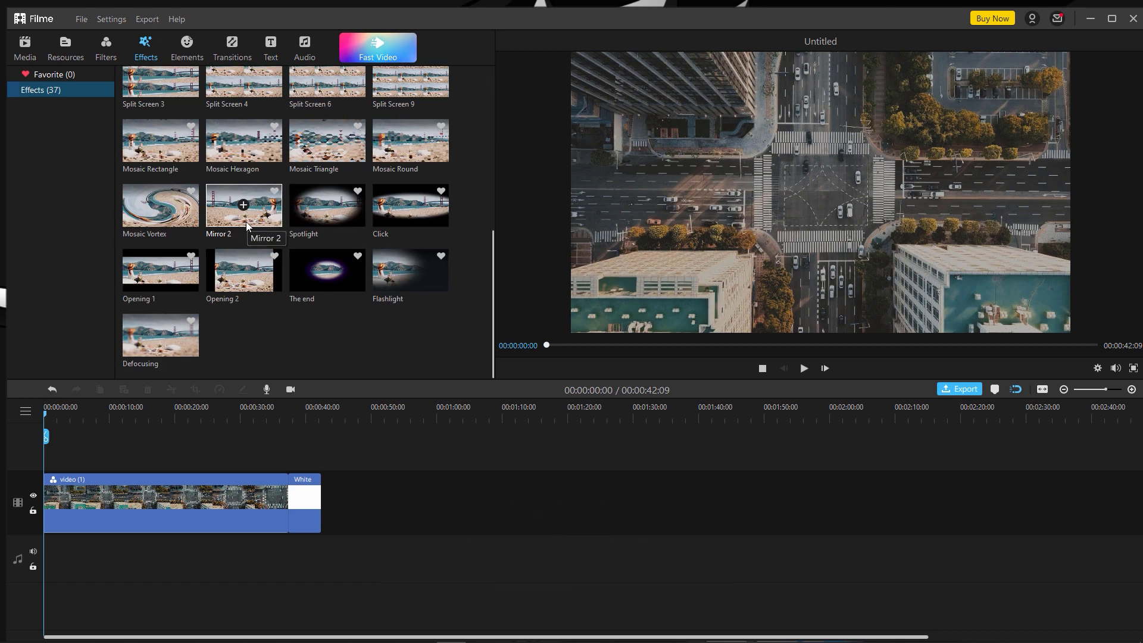
scroll(247, 225, up, 5)
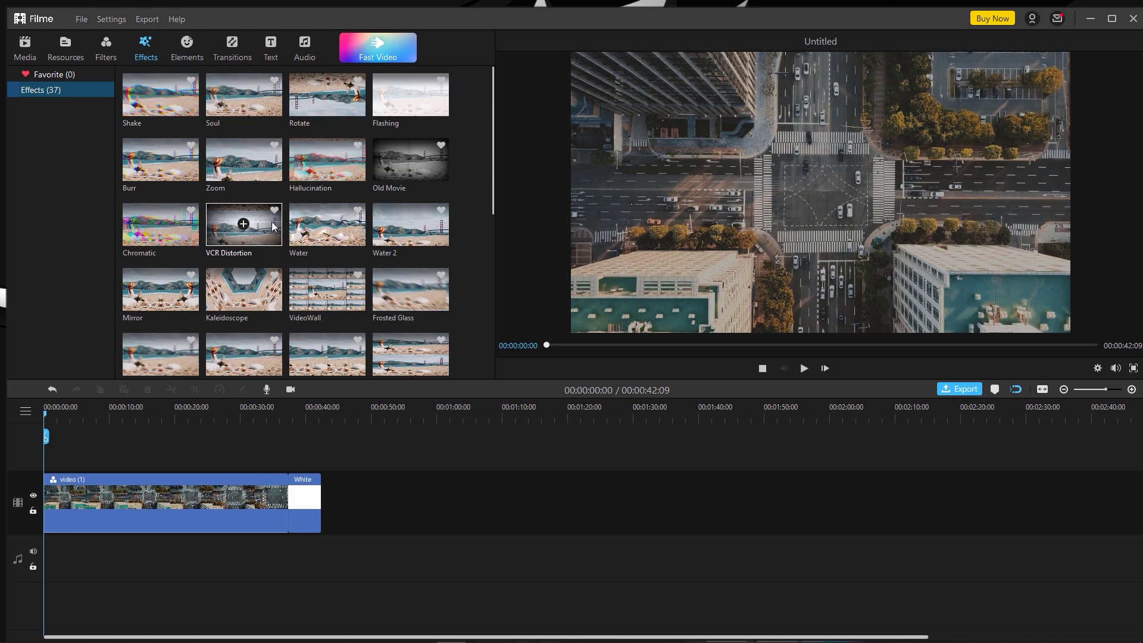
drag(432, 192, 205, 490)
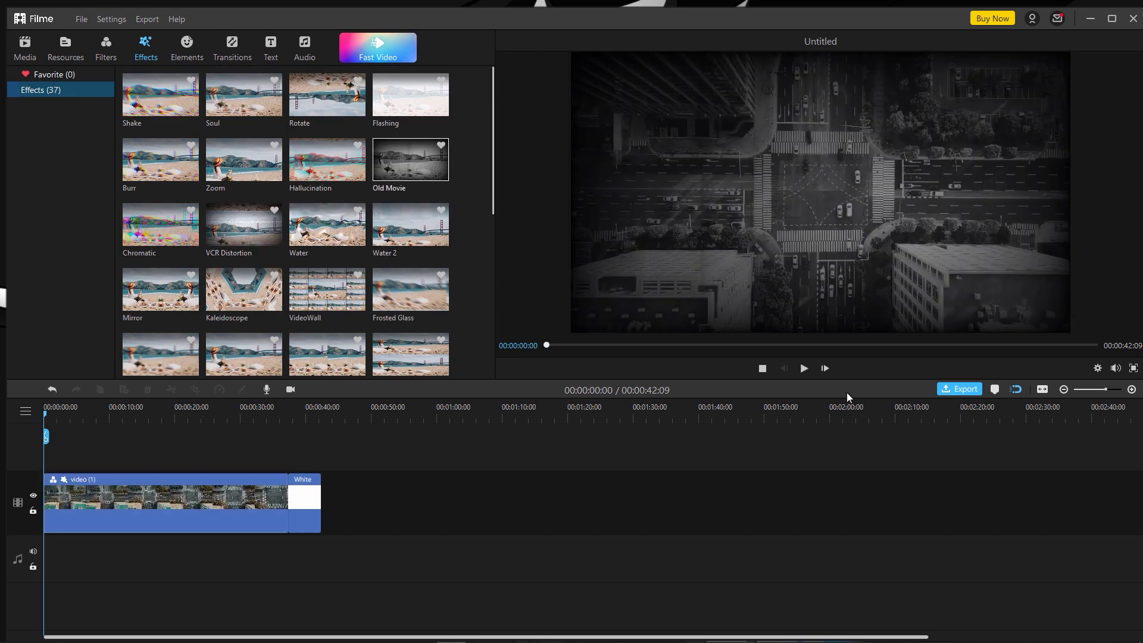